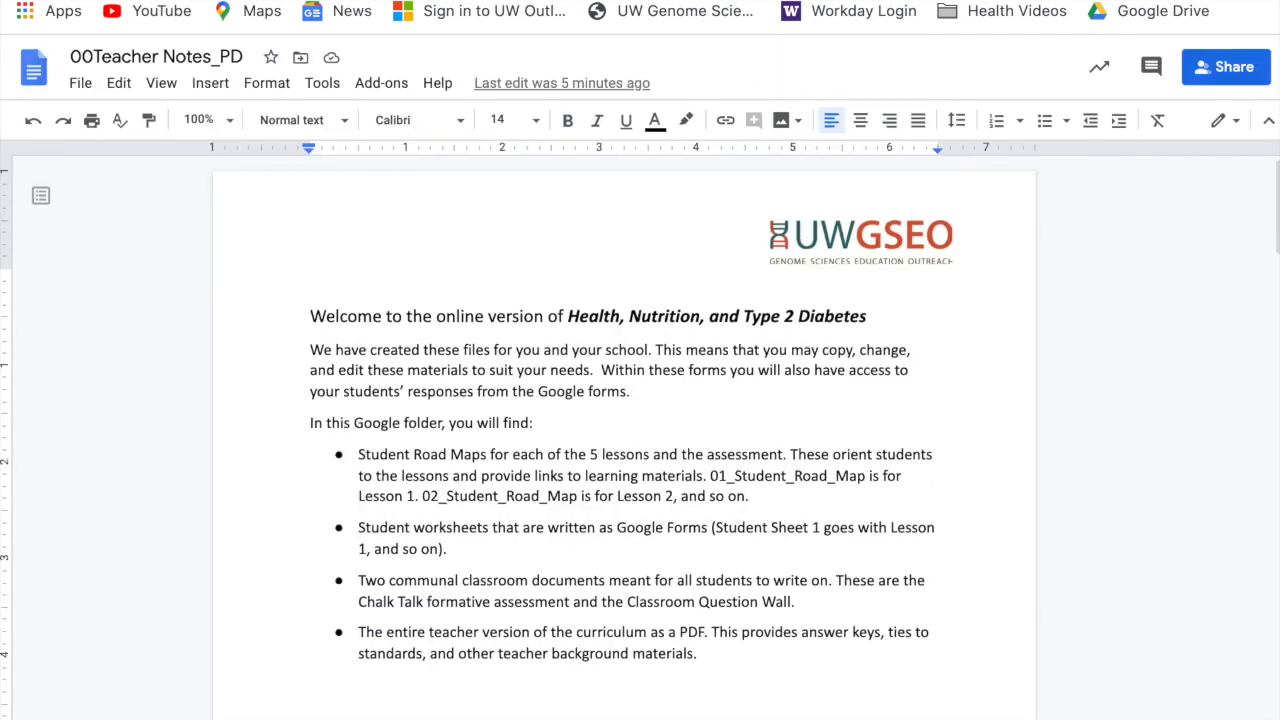
Read through the 00Teacher Notes_PD document, including the hyperlink instructions and the GEMNet research study section.
{"action": "scroll", "coordinate": [563, 527], "scroll_direction": "down", "scroll_amount": 1}
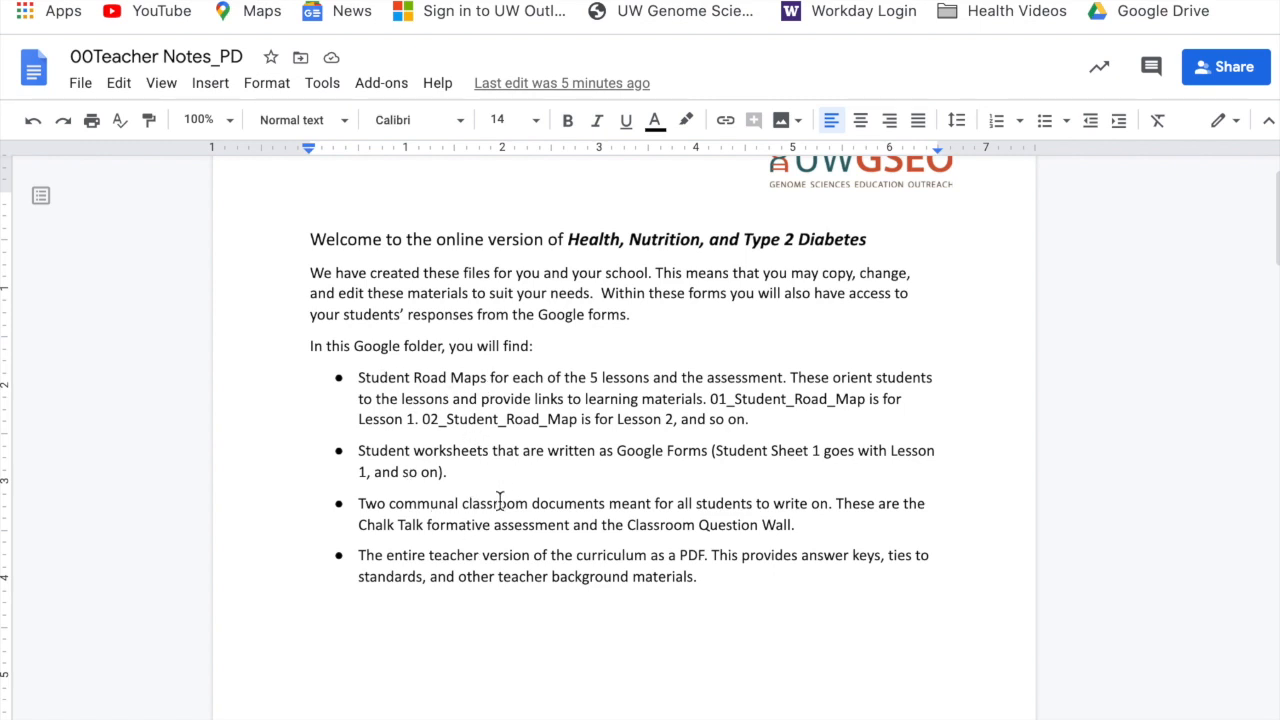
{"action": "scroll", "coordinate": [500, 510], "scroll_direction": "down", "scroll_amount": 6}
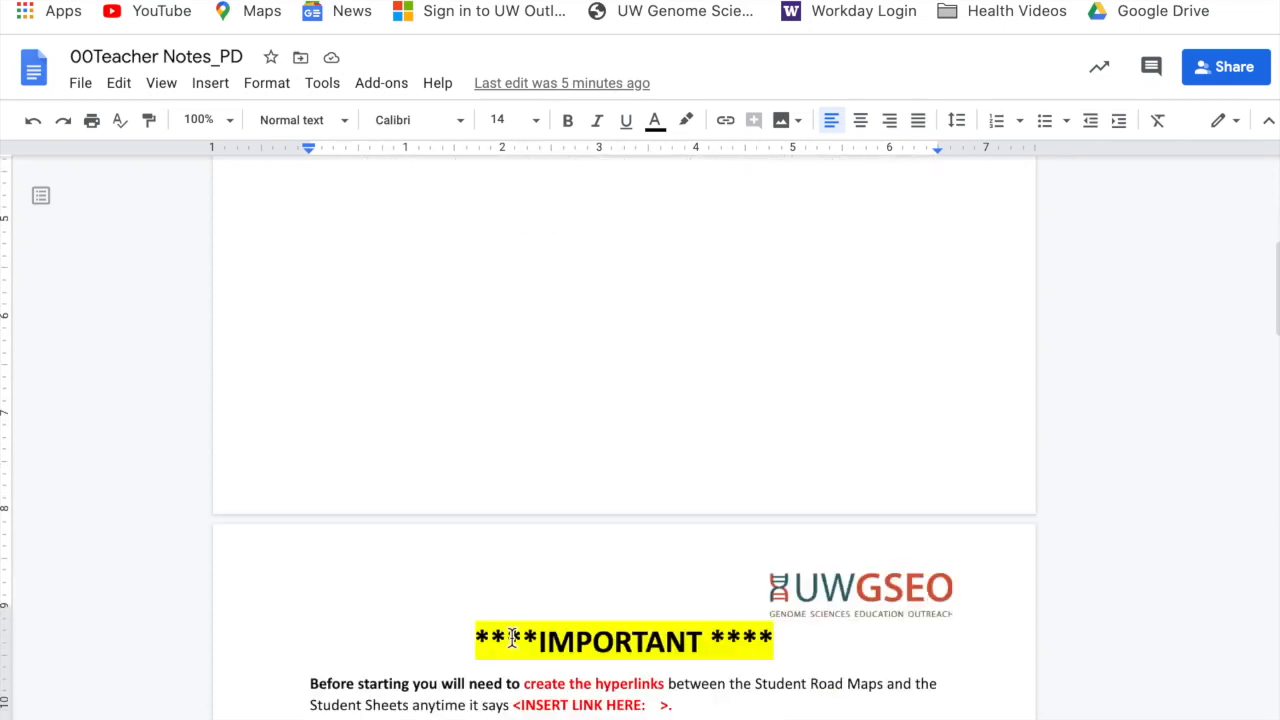
{"action": "scroll", "coordinate": [512, 640], "scroll_direction": "down", "scroll_amount": 5}
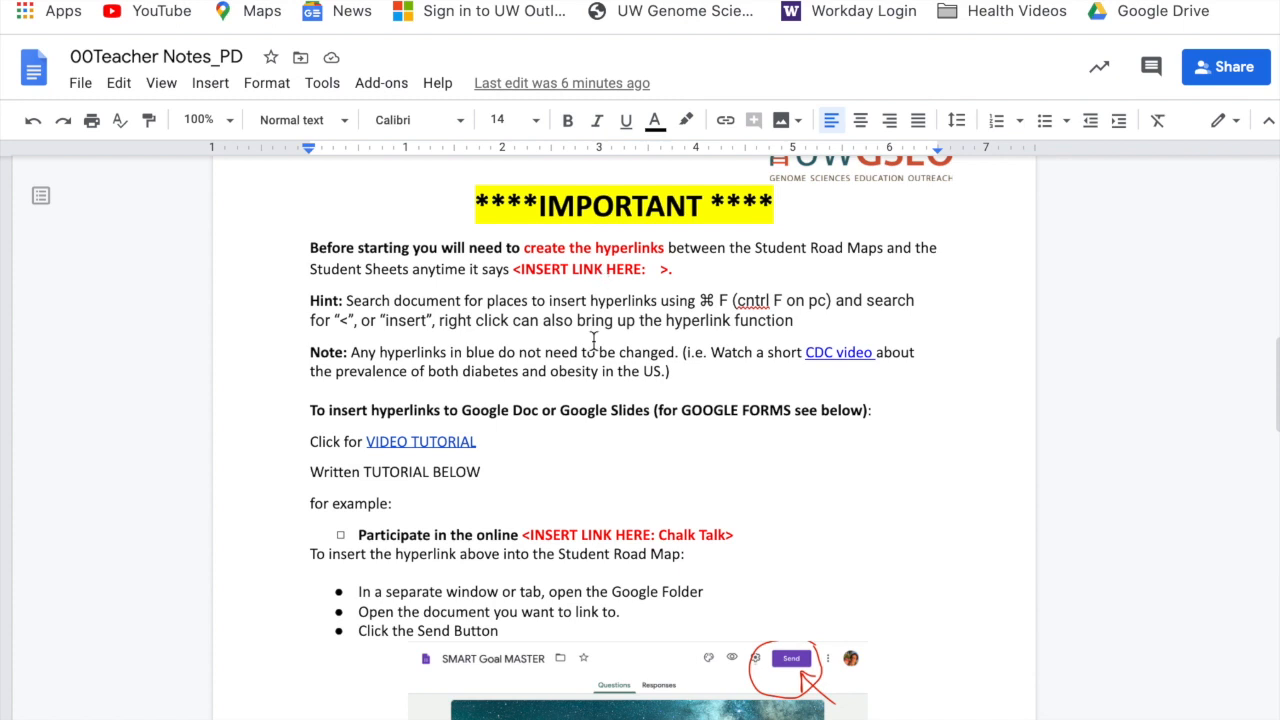
{"action": "scroll", "coordinate": [586, 340], "scroll_direction": "down", "scroll_amount": 1}
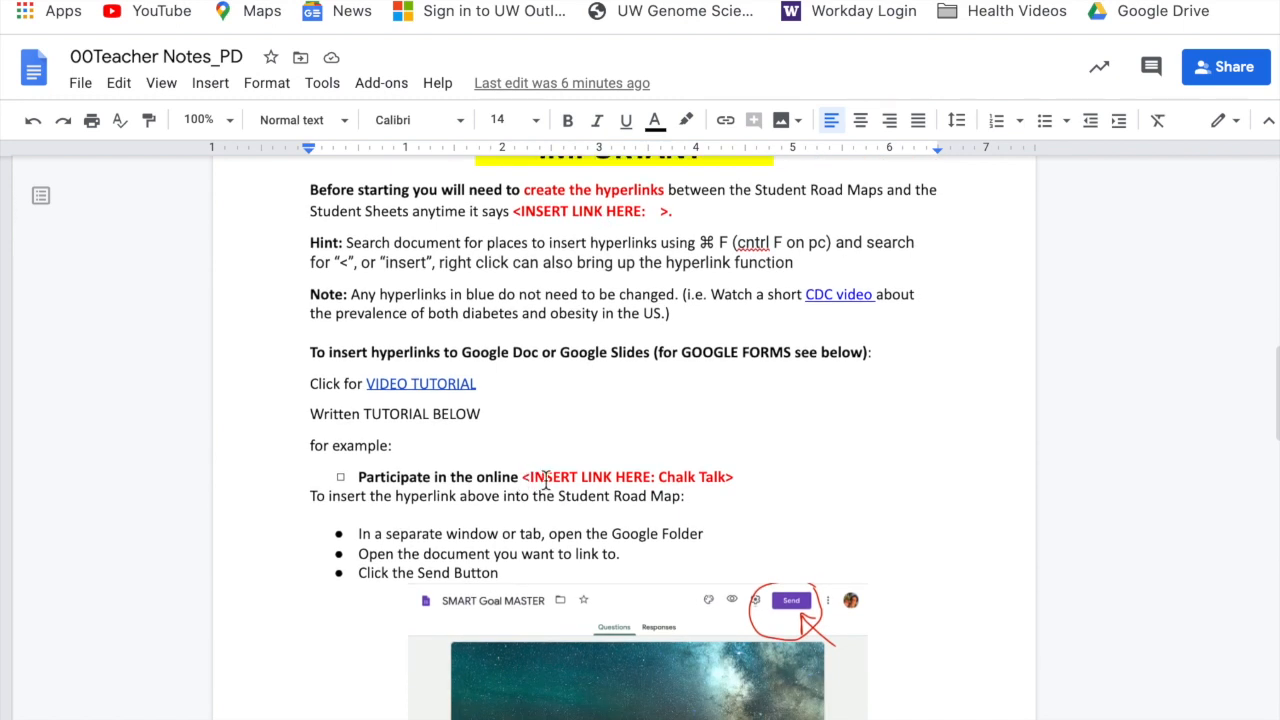
{"action": "scroll", "coordinate": [687, 516], "scroll_direction": "down", "scroll_amount": 1}
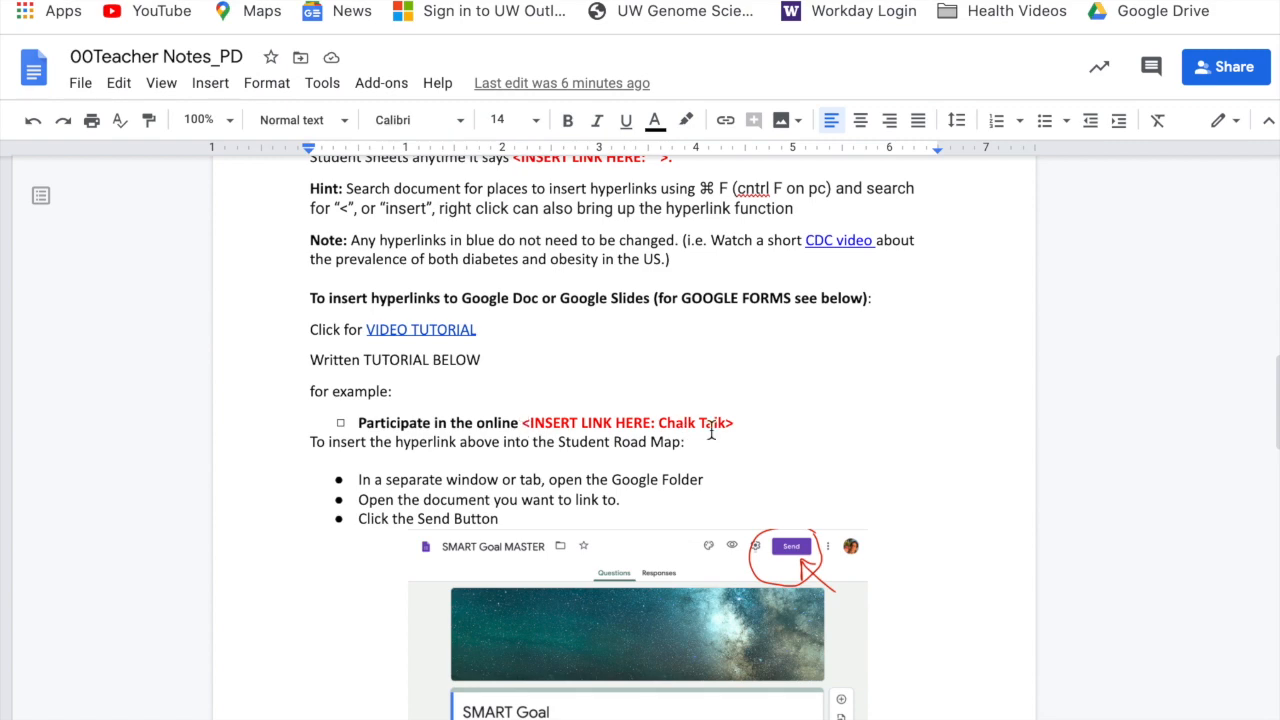
{"action": "scroll", "coordinate": [704, 444], "scroll_direction": "down", "scroll_amount": 3}
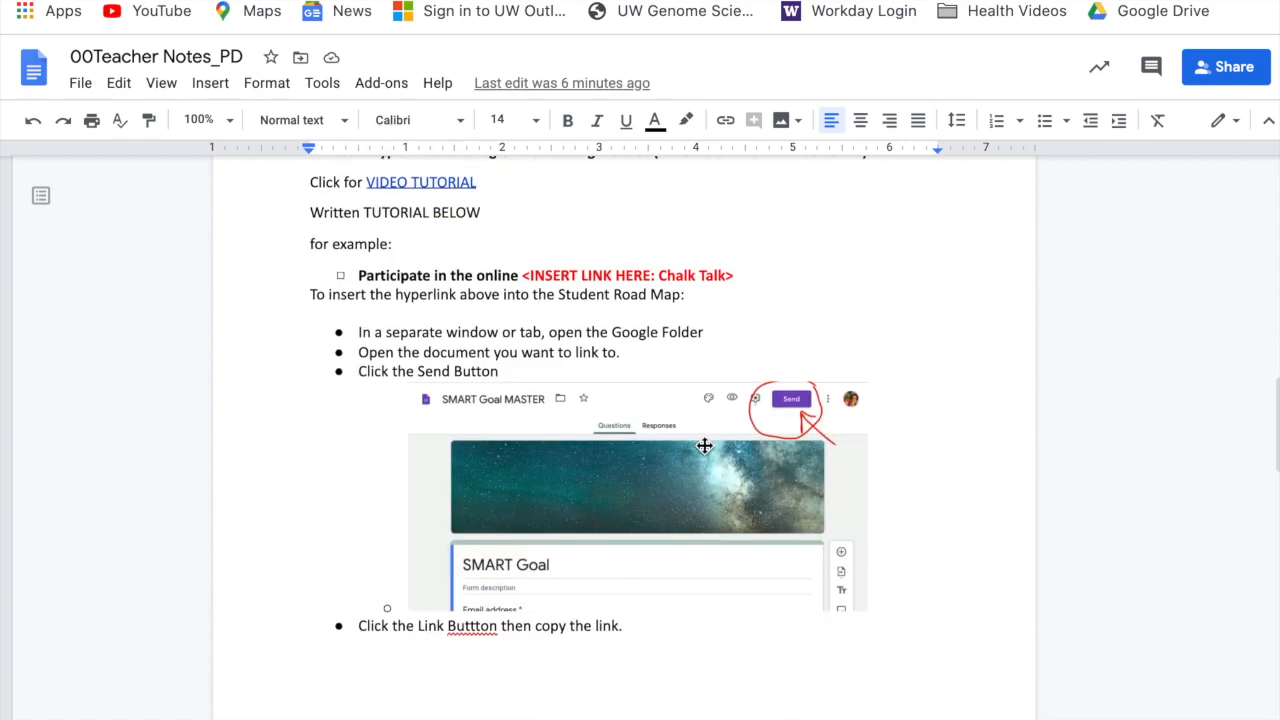
{"action": "scroll", "coordinate": [600, 517], "scroll_direction": "down", "scroll_amount": 7}
{"action": "scroll", "coordinate": [600, 519], "scroll_direction": "down", "scroll_amount": 10}
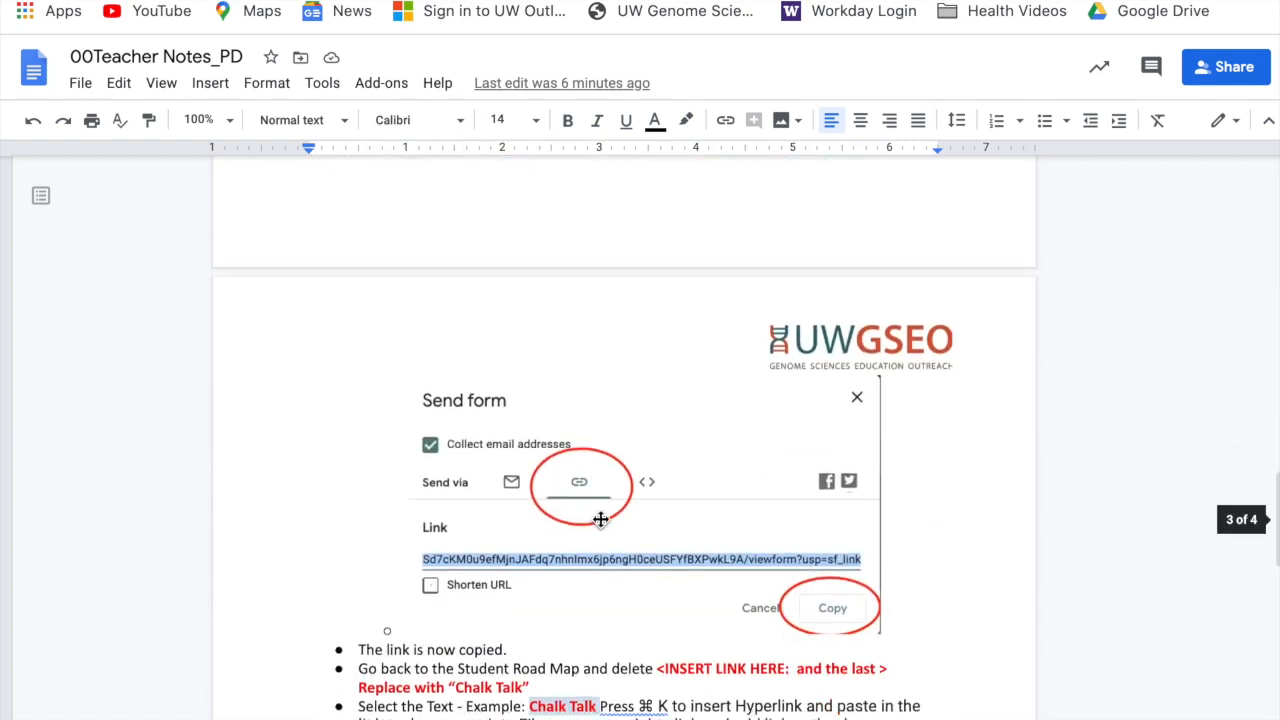
{"action": "scroll", "coordinate": [600, 602], "scroll_direction": "down", "scroll_amount": 5}
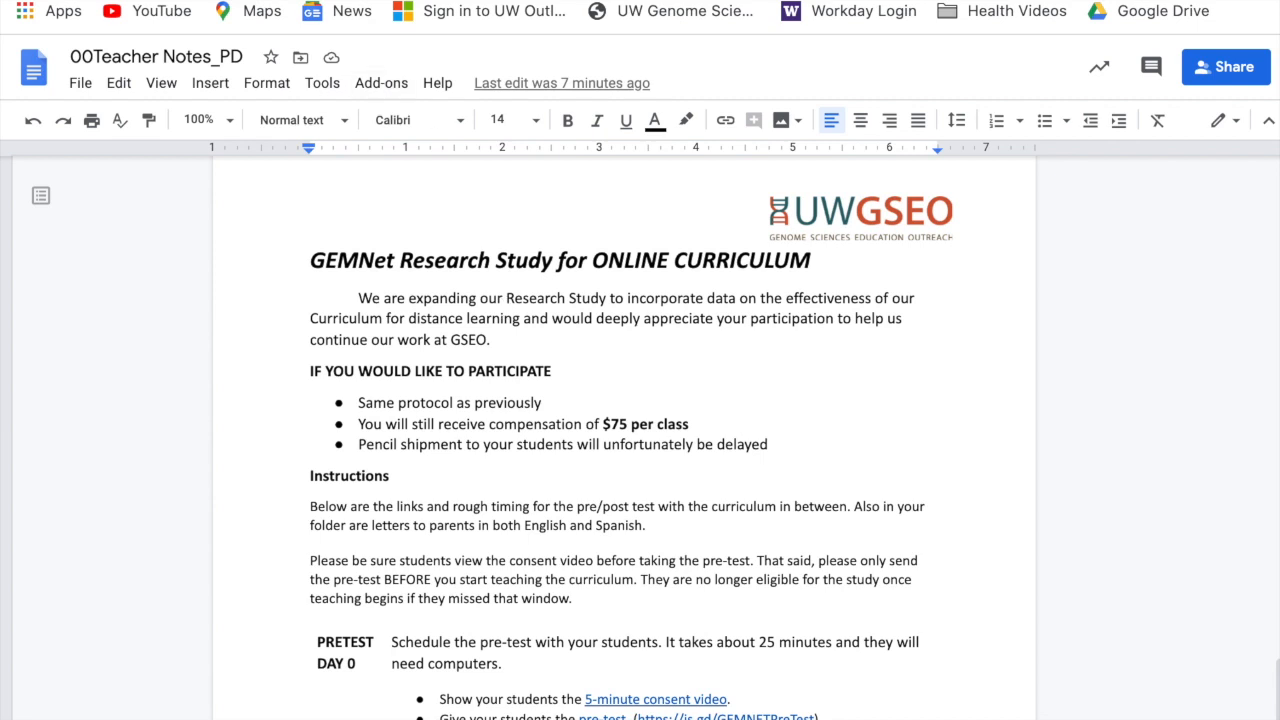
Open 01_Student_Road_Map_Health_PD from the Google Drive folder and look through its first two pages.
{"action": "key", "text": "ctrl+shift+Tab"}
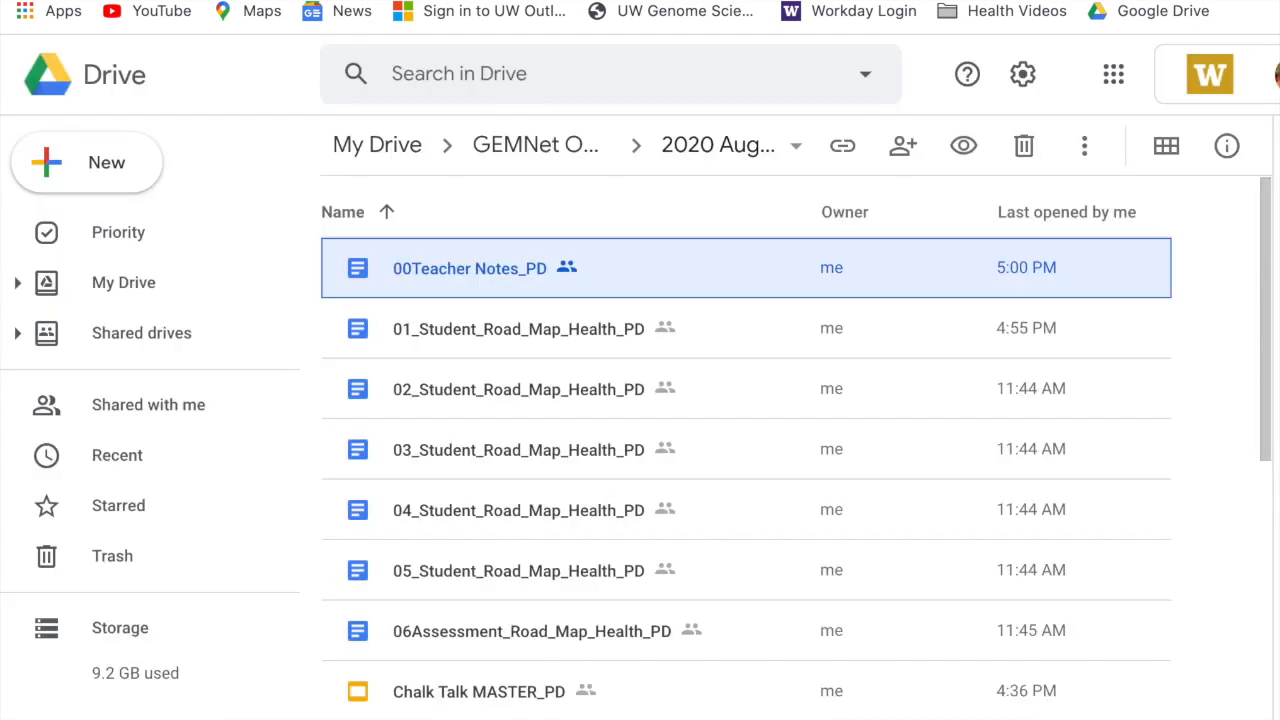
{"action": "double_click", "coordinate": [472, 341]}
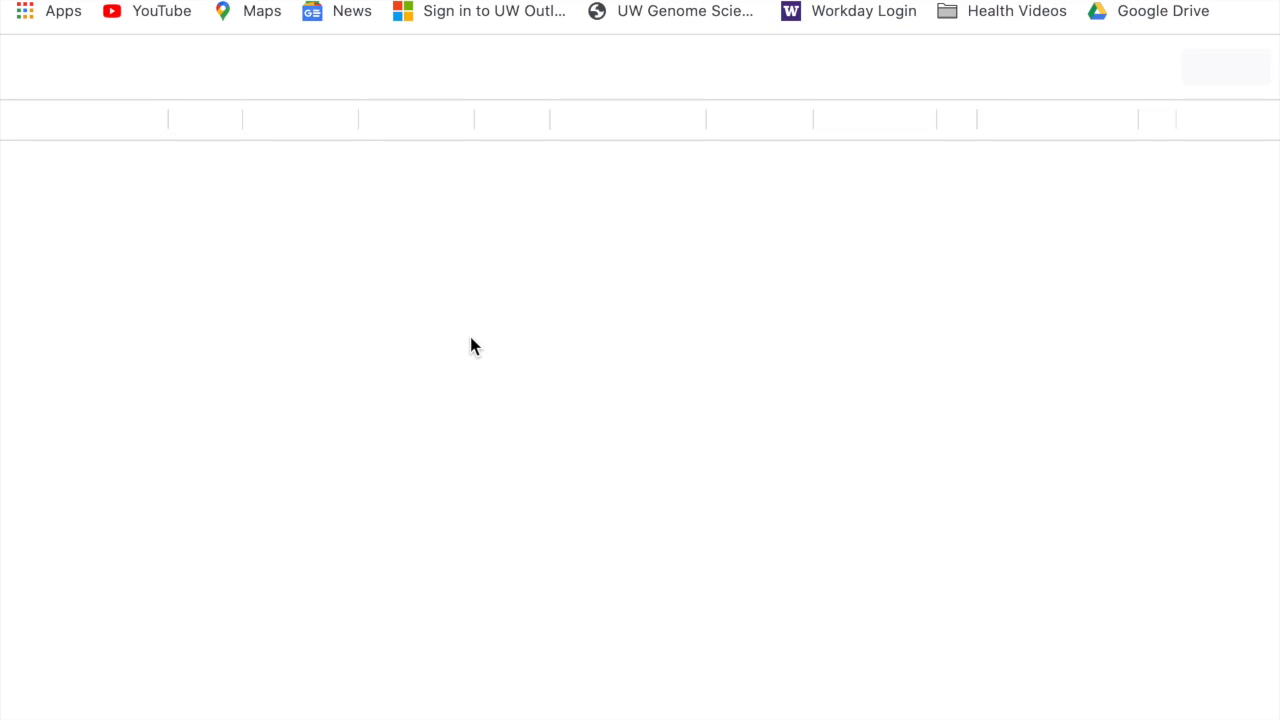
{"action": "scroll", "coordinate": [580, 600], "scroll_direction": "down", "scroll_amount": 10}
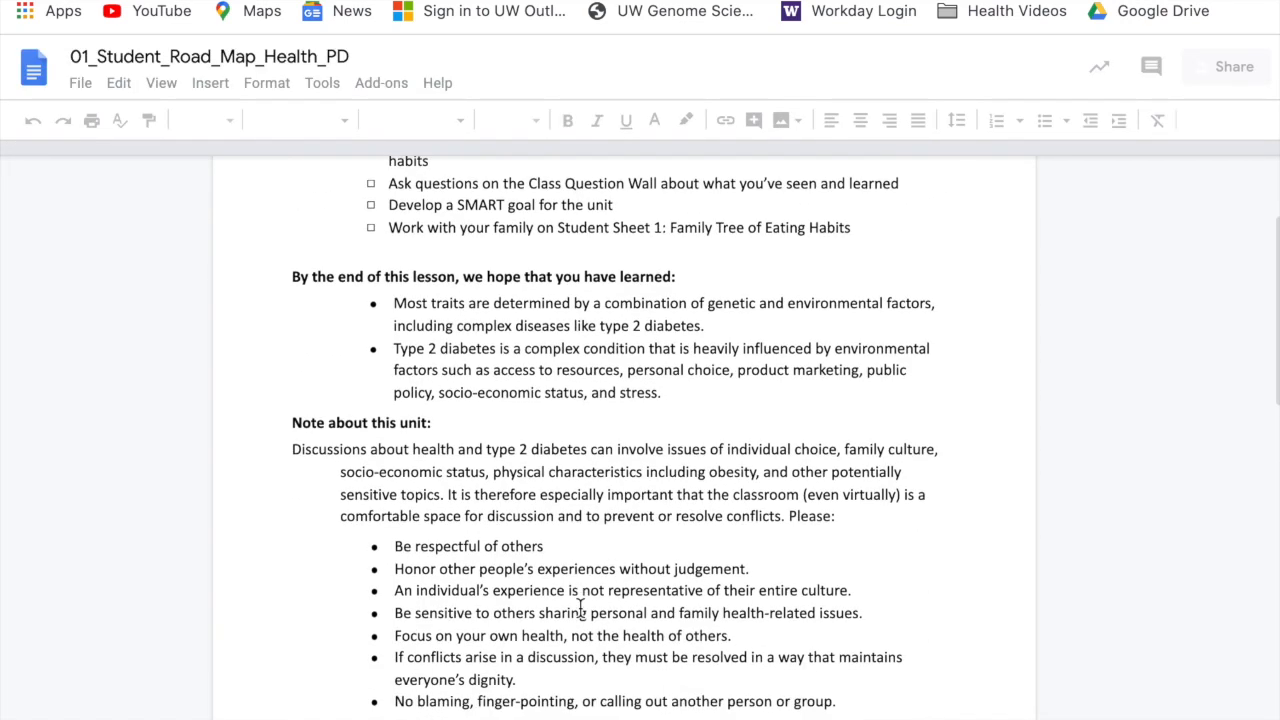
{"action": "scroll", "coordinate": [580, 607], "scroll_direction": "down", "scroll_amount": 3}
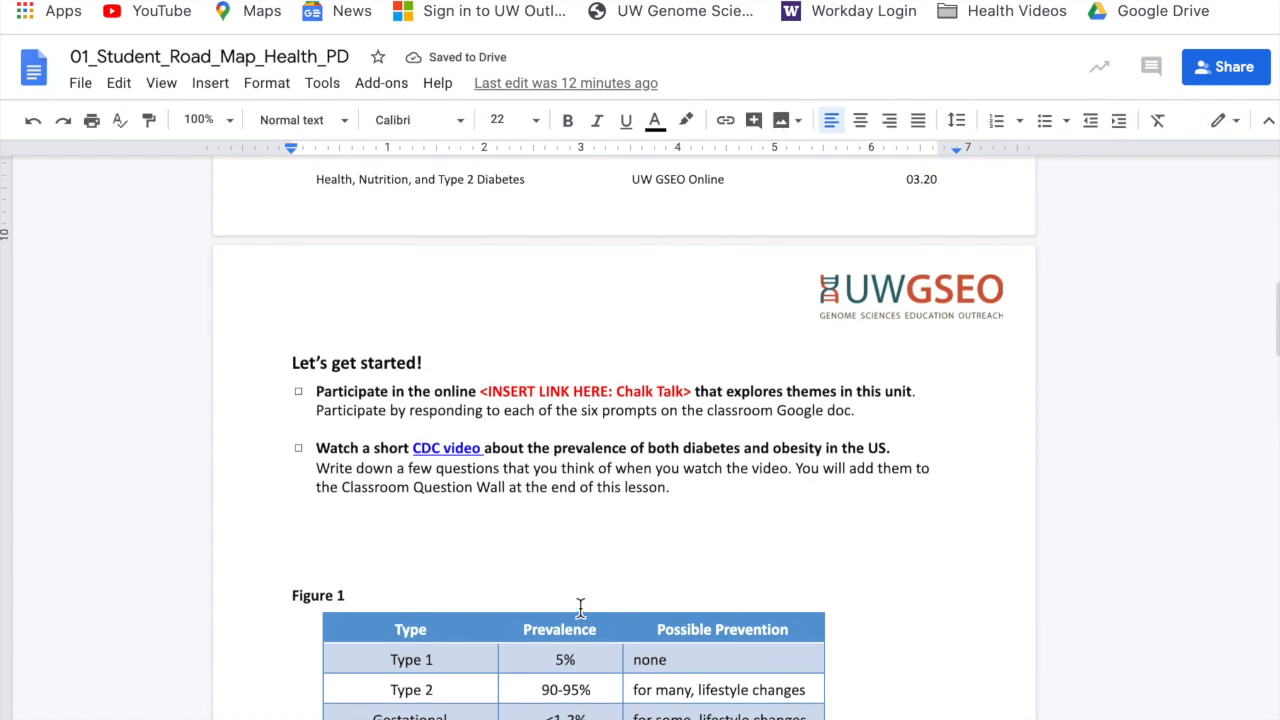
{"action": "scroll", "coordinate": [580, 607], "scroll_direction": "up", "scroll_amount": 4}
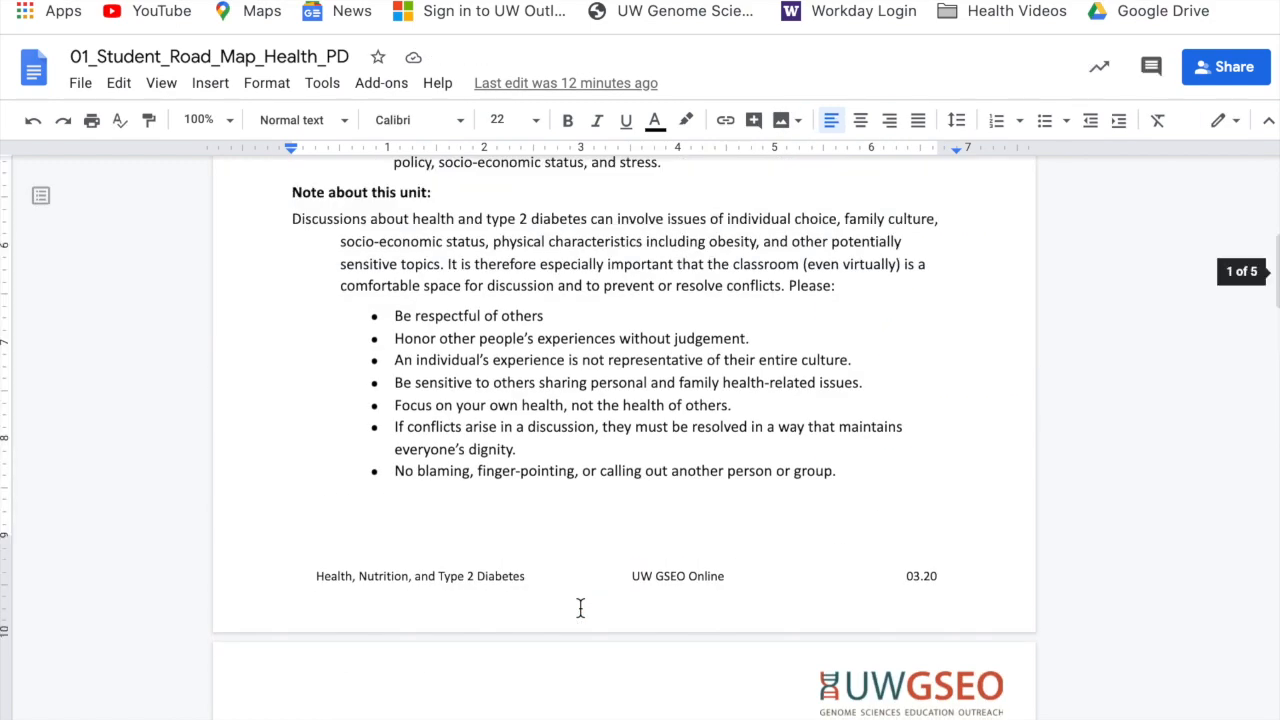
{"action": "scroll", "coordinate": [580, 607], "scroll_direction": "up", "scroll_amount": 3}
{"action": "scroll", "coordinate": [580, 607], "scroll_direction": "up", "scroll_amount": 3}
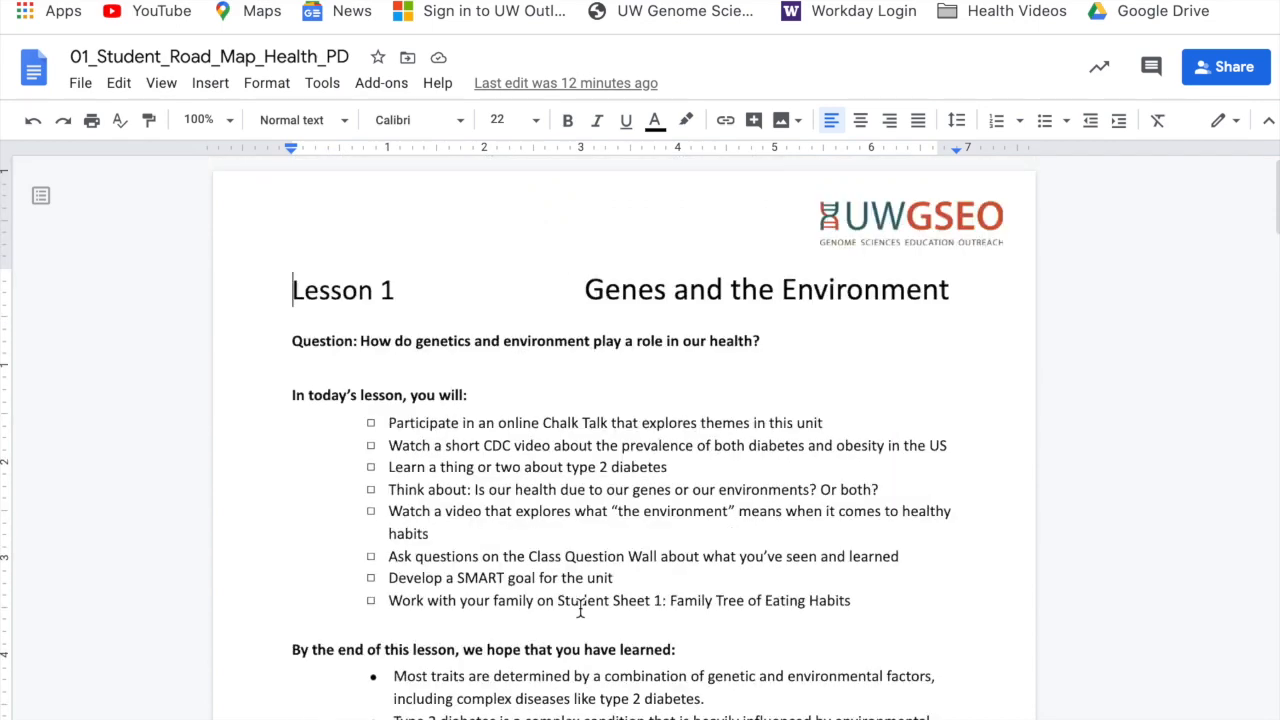
Search the road map for "<" and for "Insert" to locate the first link placeholder under "Let's get started!".
{"action": "key", "text": "ctrl+f"}
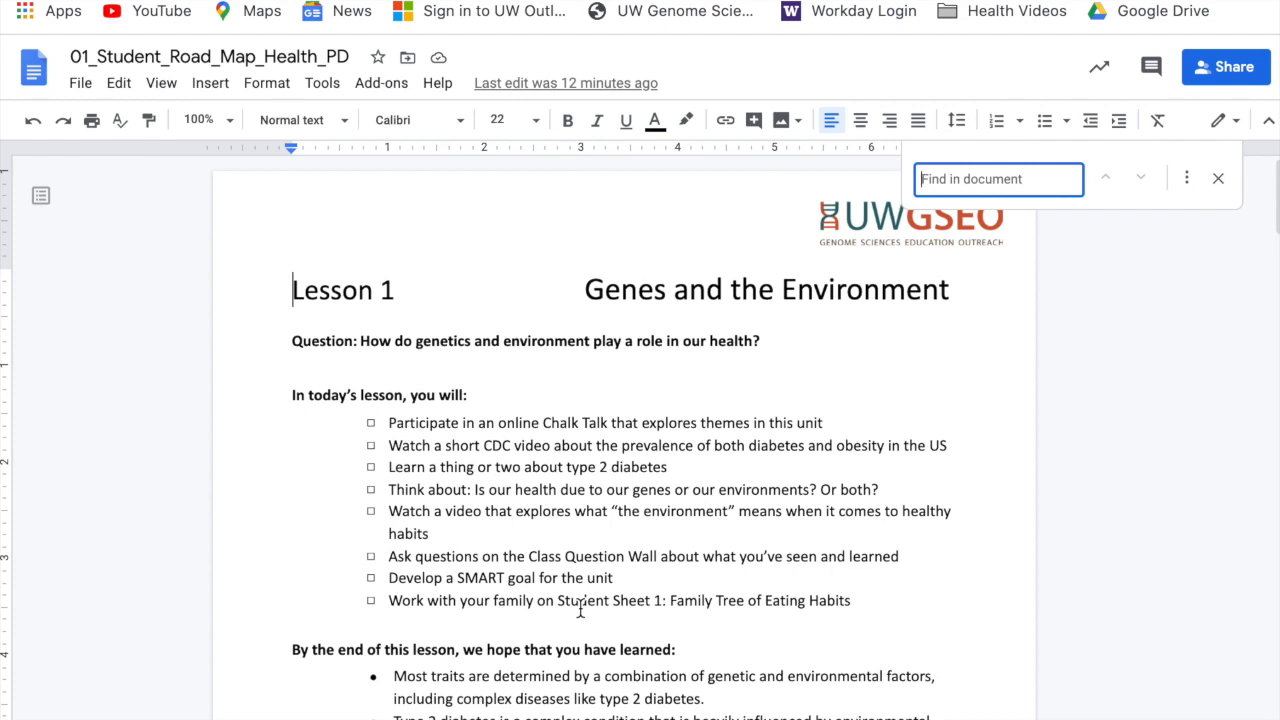
{"action": "type", "text": "4"}
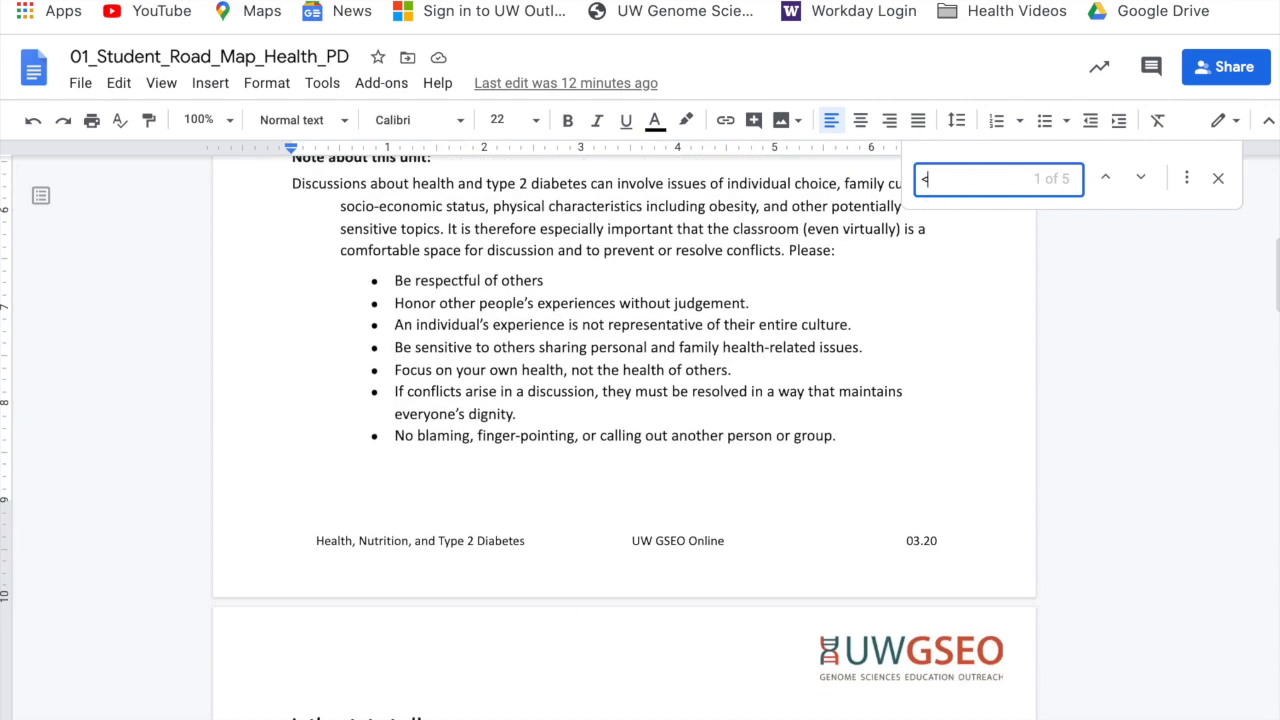
{"action": "key", "text": "BackSpace"}
{"action": "type", "text": "Insert"}
{"action": "scroll", "coordinate": [855, 466], "scroll_direction": "down", "scroll_amount": 3}
{"action": "scroll", "coordinate": [644, 570], "scroll_direction": "down", "scroll_amount": 2}
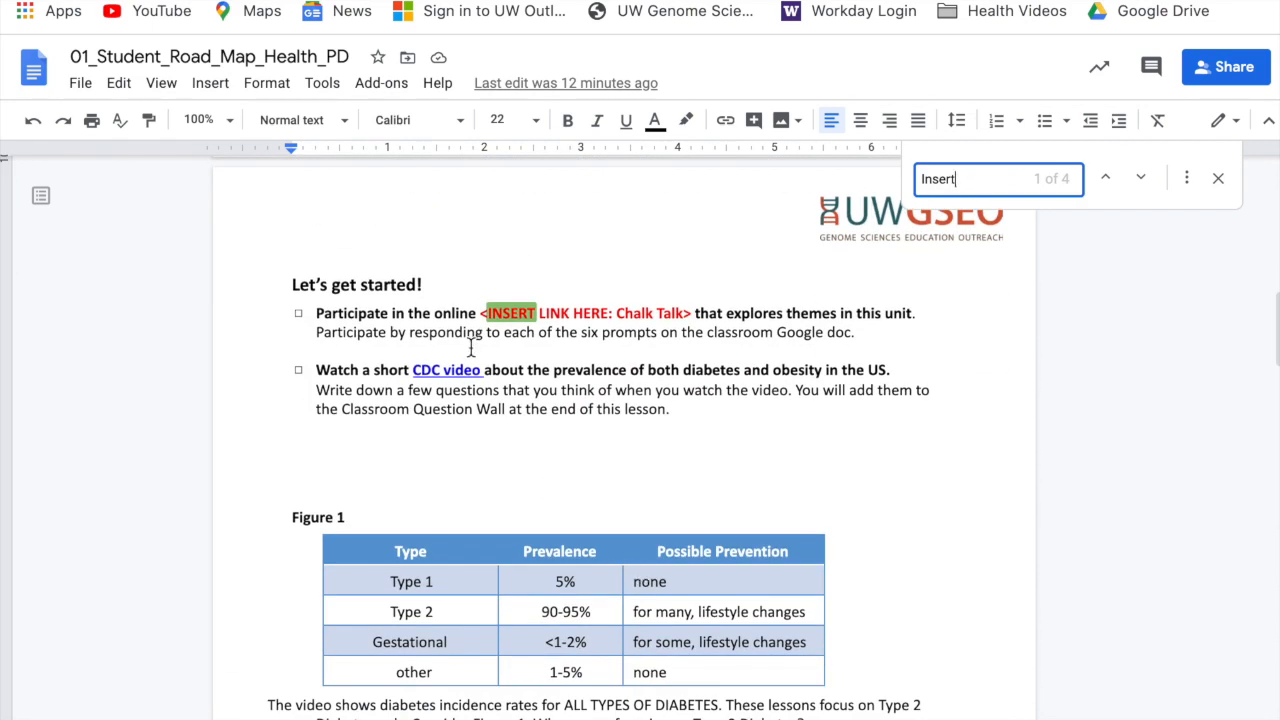
Add the text "Chalk Talk" before the red Chalk Talk link placeholder and select the new words.
{"action": "left_click", "coordinate": [479, 313]}
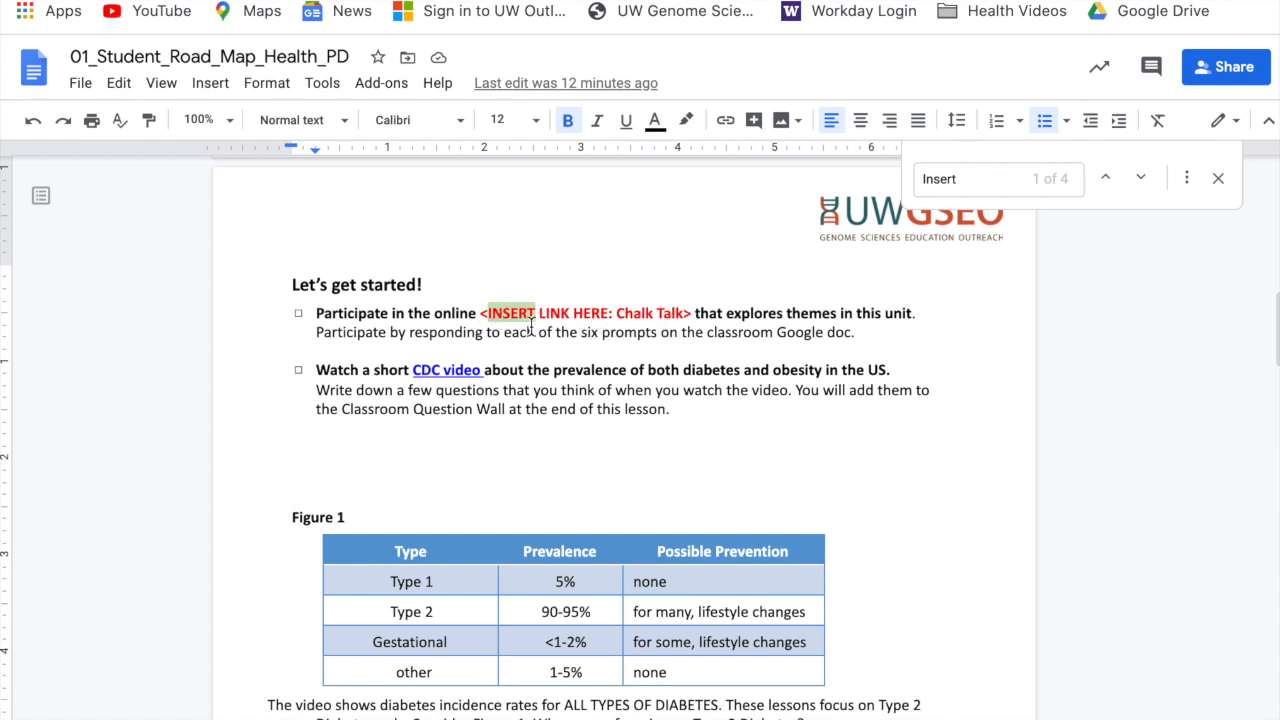
{"action": "type", "text": "Chalk Talk"}
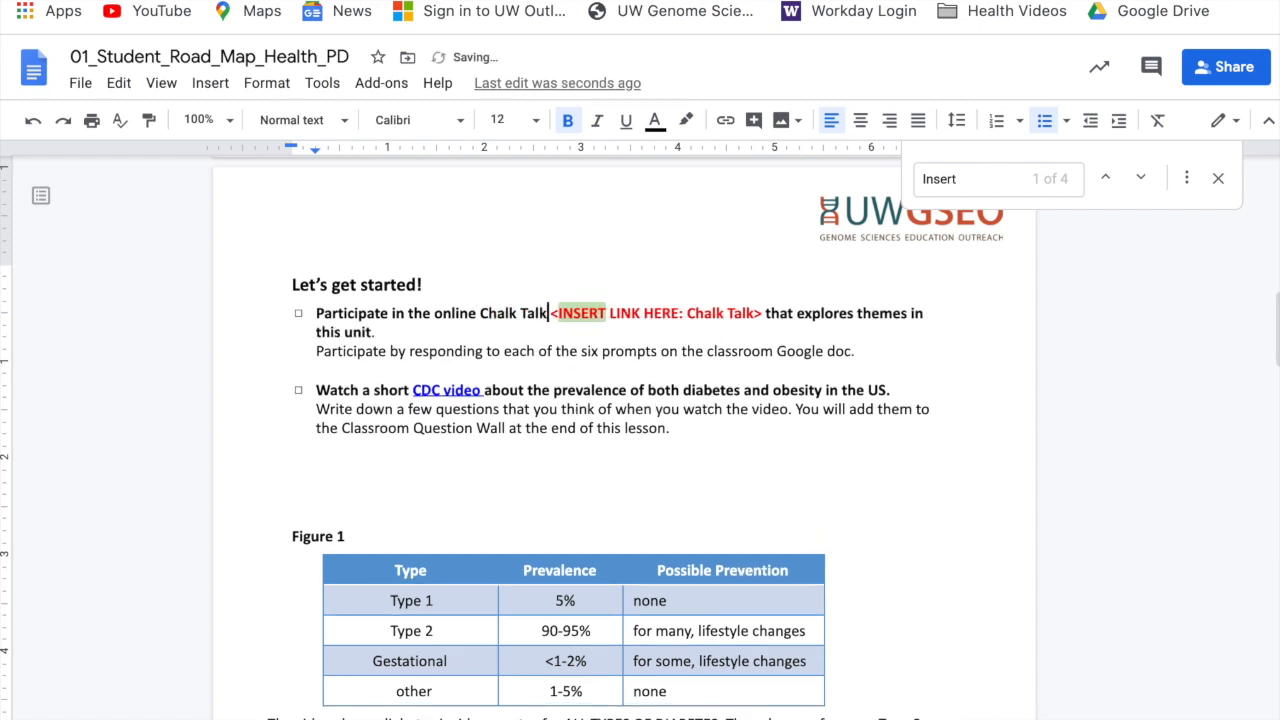
{"action": "left_click_drag", "start_coordinate": [481, 314], "coordinate": [548, 314]}
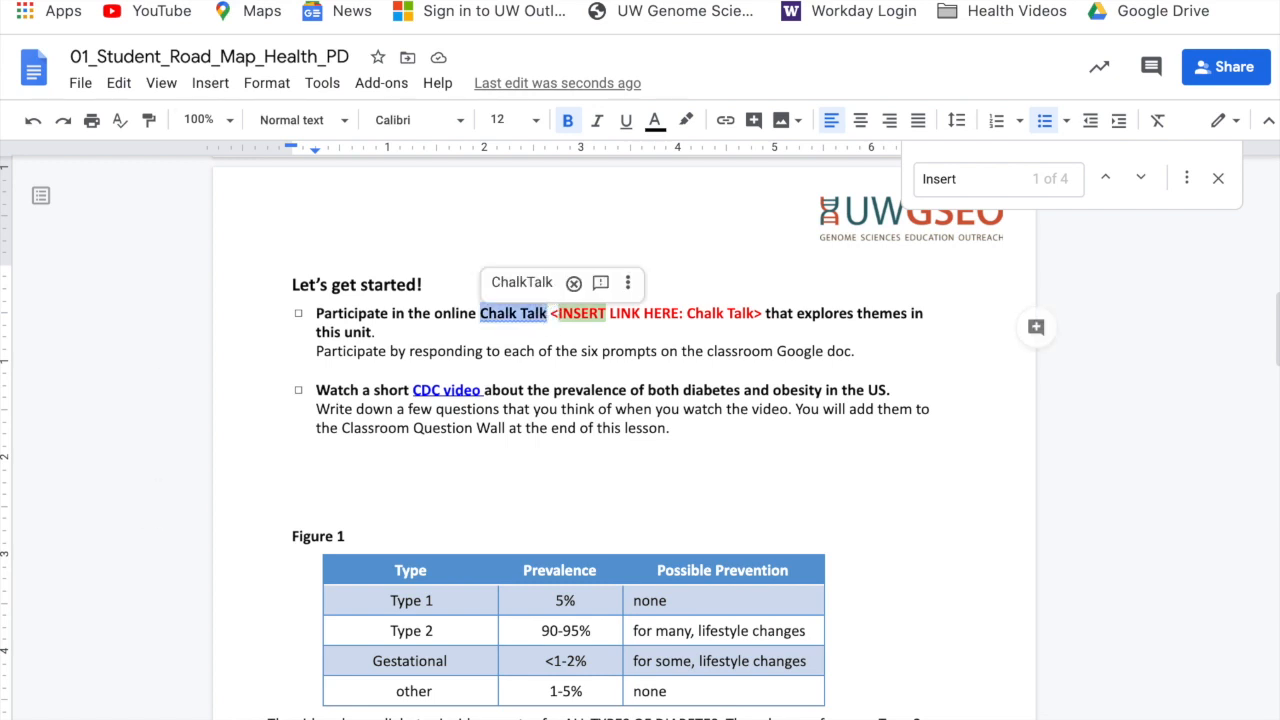
Open the Chalk Talk MASTER_PD presentation from the Drive folder and copy its sharing link.
{"action": "key", "text": "ctrl+shift+Tab"}
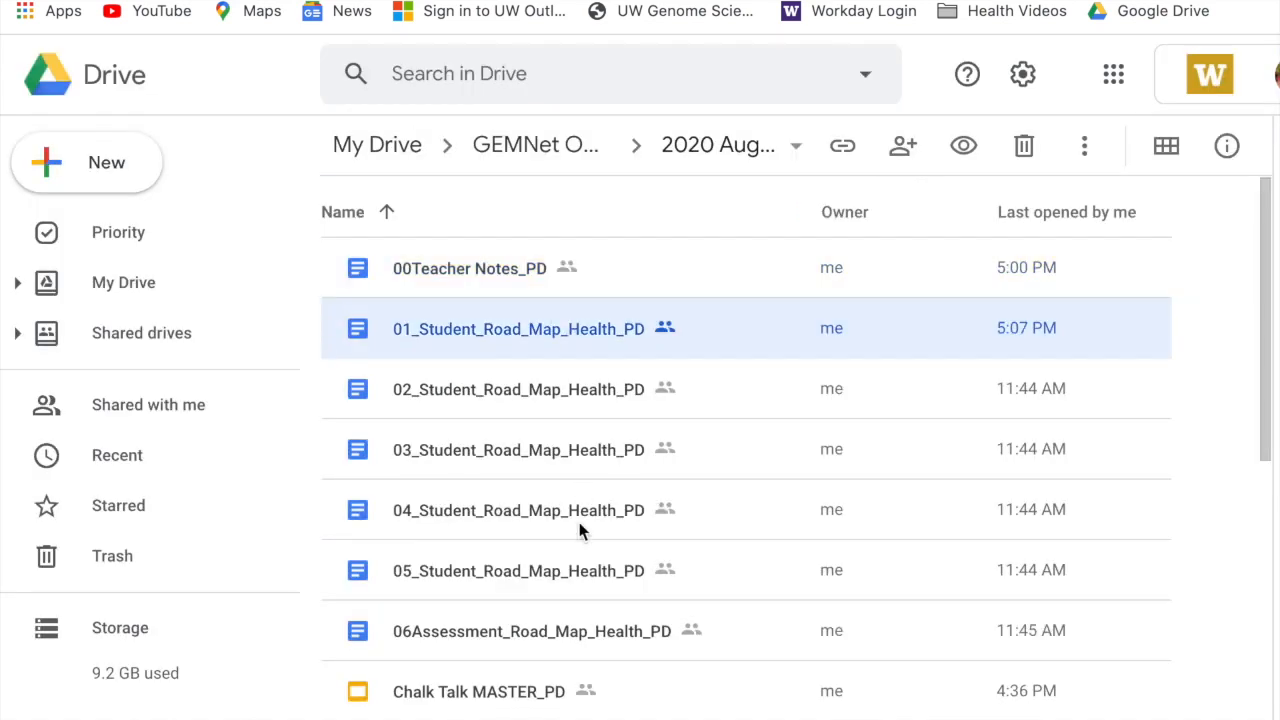
{"action": "scroll", "coordinate": [579, 522], "scroll_direction": "down", "scroll_amount": 2}
{"action": "double_click", "coordinate": [484, 584]}
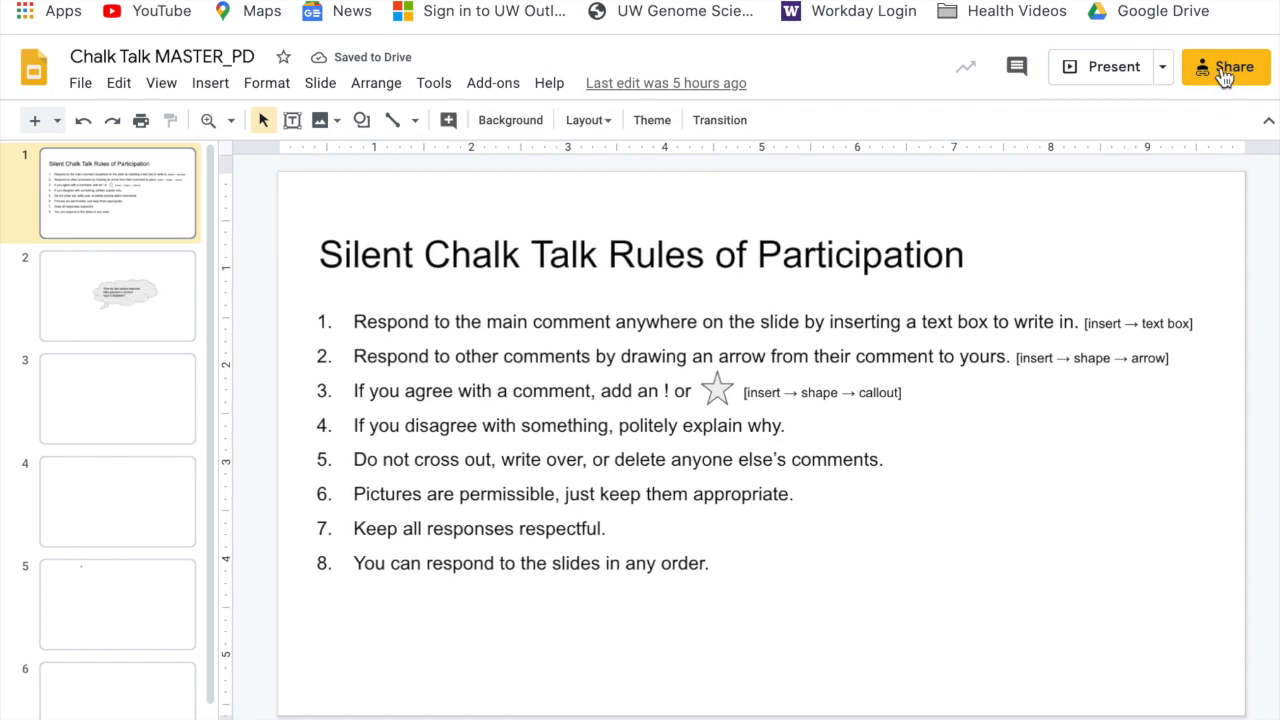
{"action": "left_click", "coordinate": [1224, 72]}
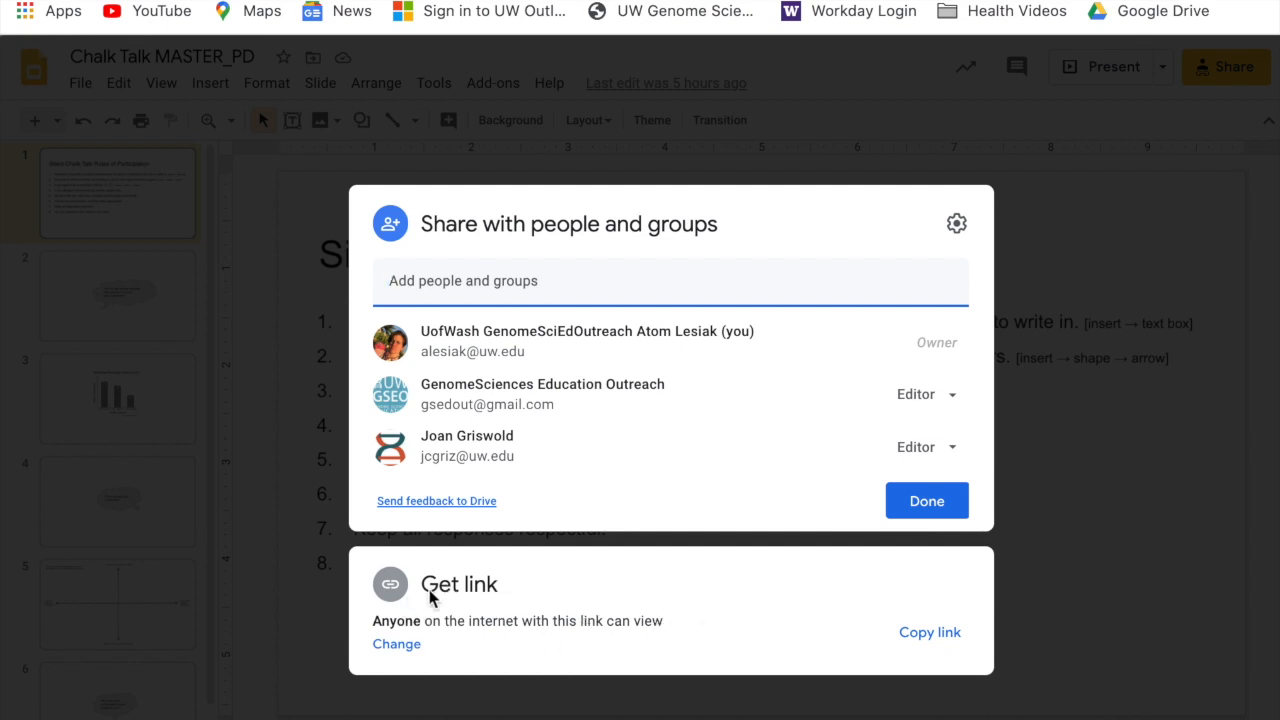
{"action": "left_click", "coordinate": [922, 636]}
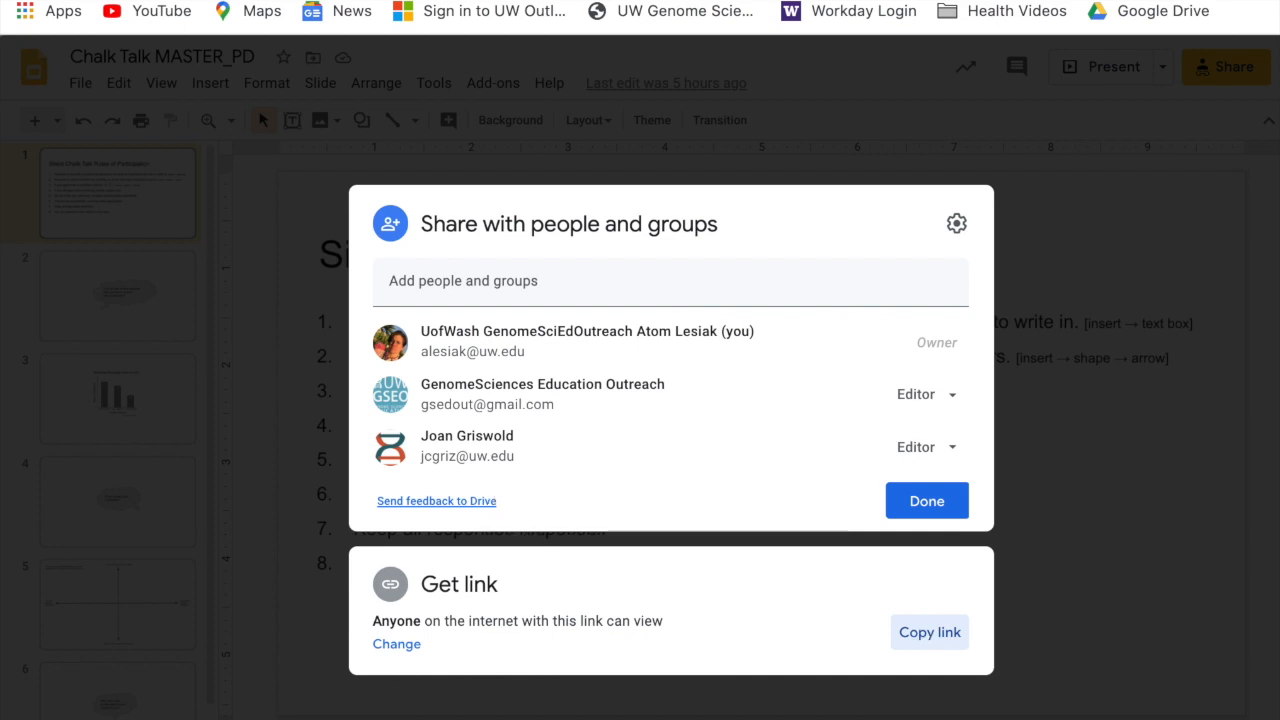
Hyperlink the new "Chalk Talk" text in the road map with the copied link and delete the red placeholder beside it.
{"action": "key", "text": "ctrl+Tab"}
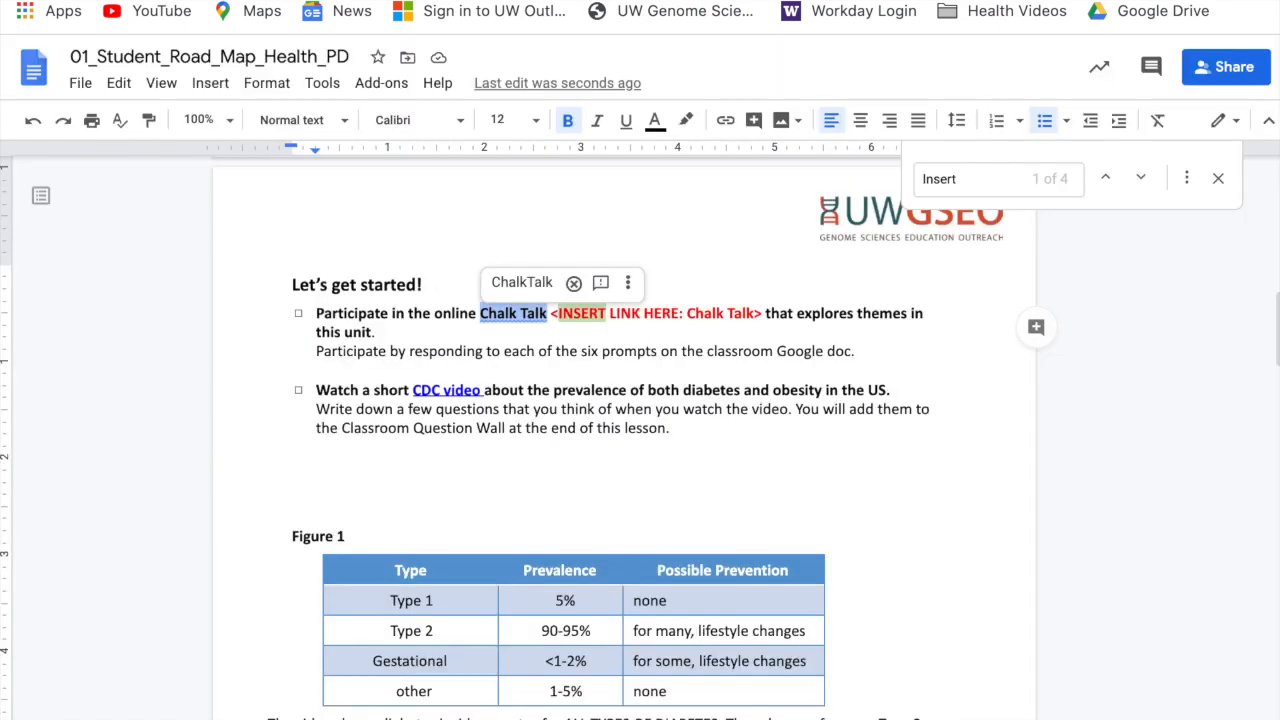
{"action": "right_click", "coordinate": [510, 316]}
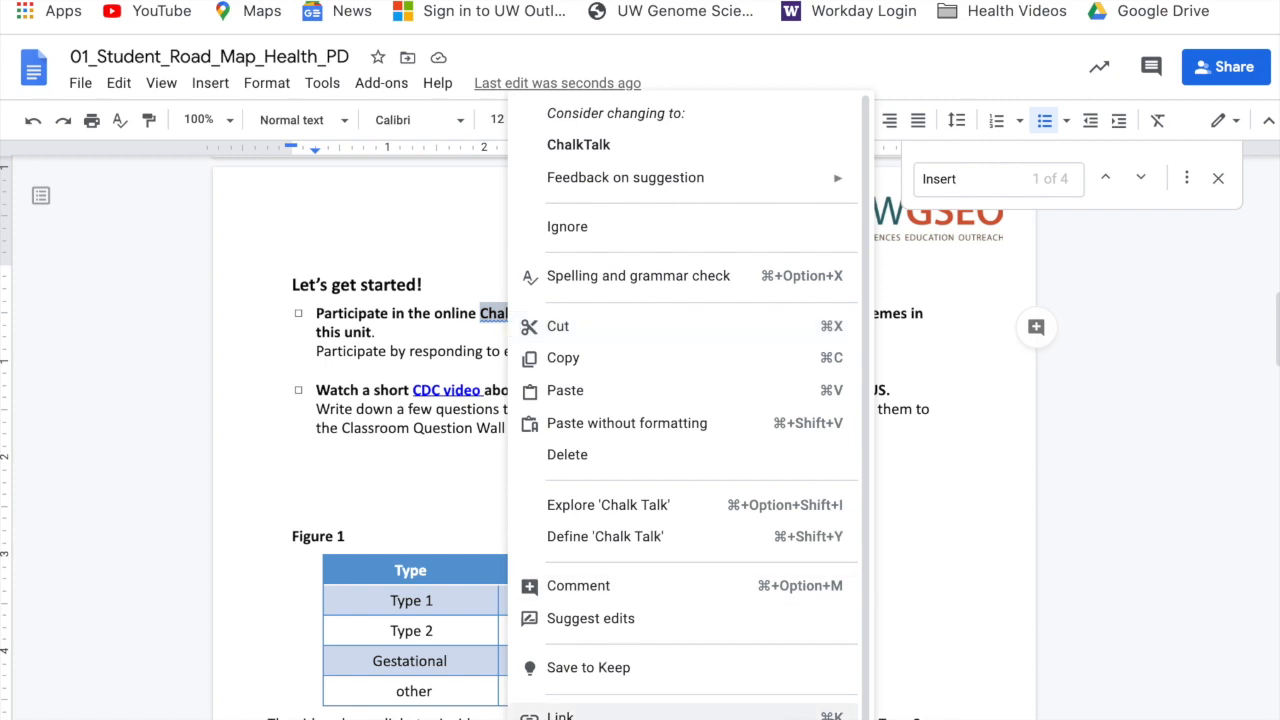
{"action": "left_click", "coordinate": [782, 715]}
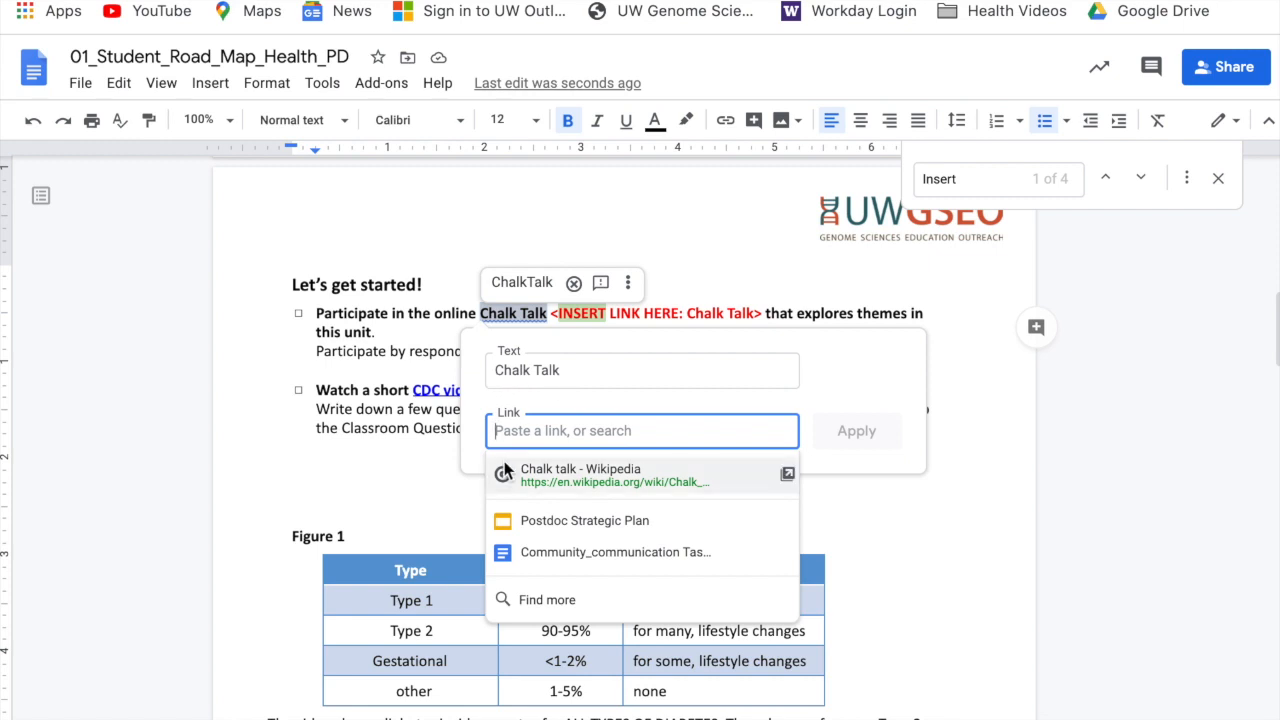
{"action": "key", "text": "ctrl+v"}
{"action": "left_click", "coordinate": [856, 431]}
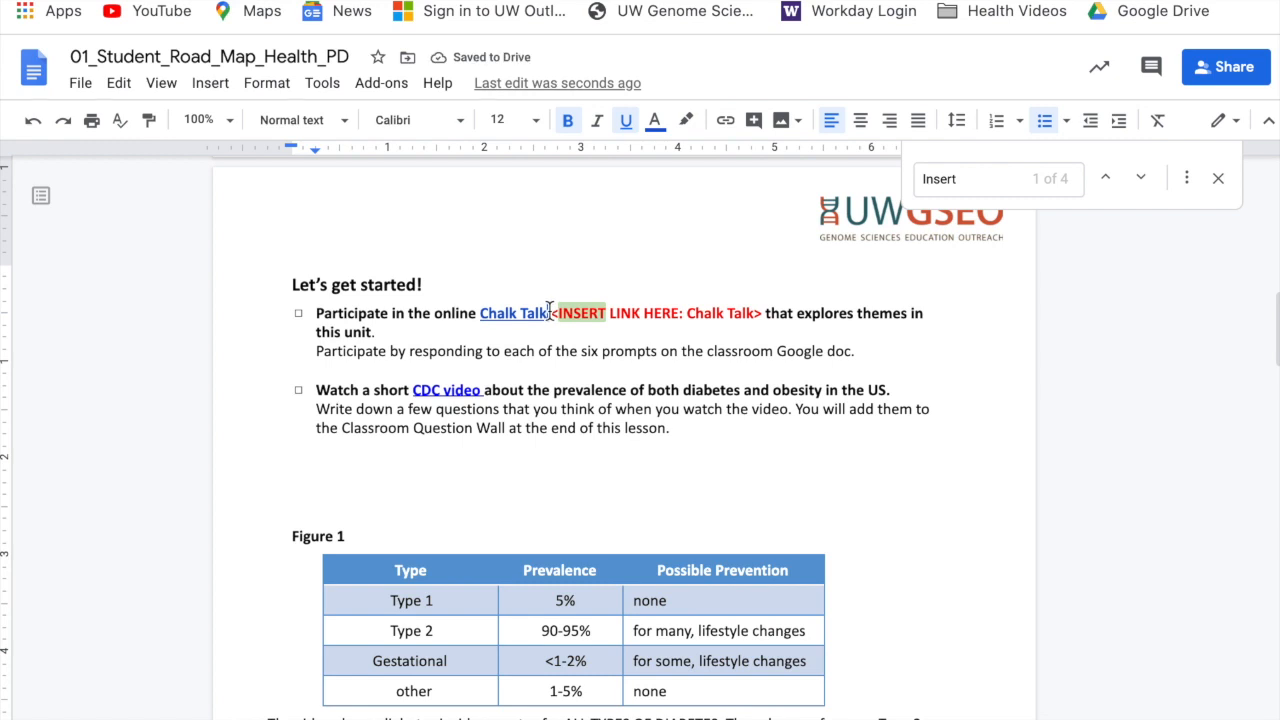
{"action": "left_click_drag", "start_coordinate": [549, 308], "coordinate": [766, 314]}
{"action": "key", "text": "BackSpace"}
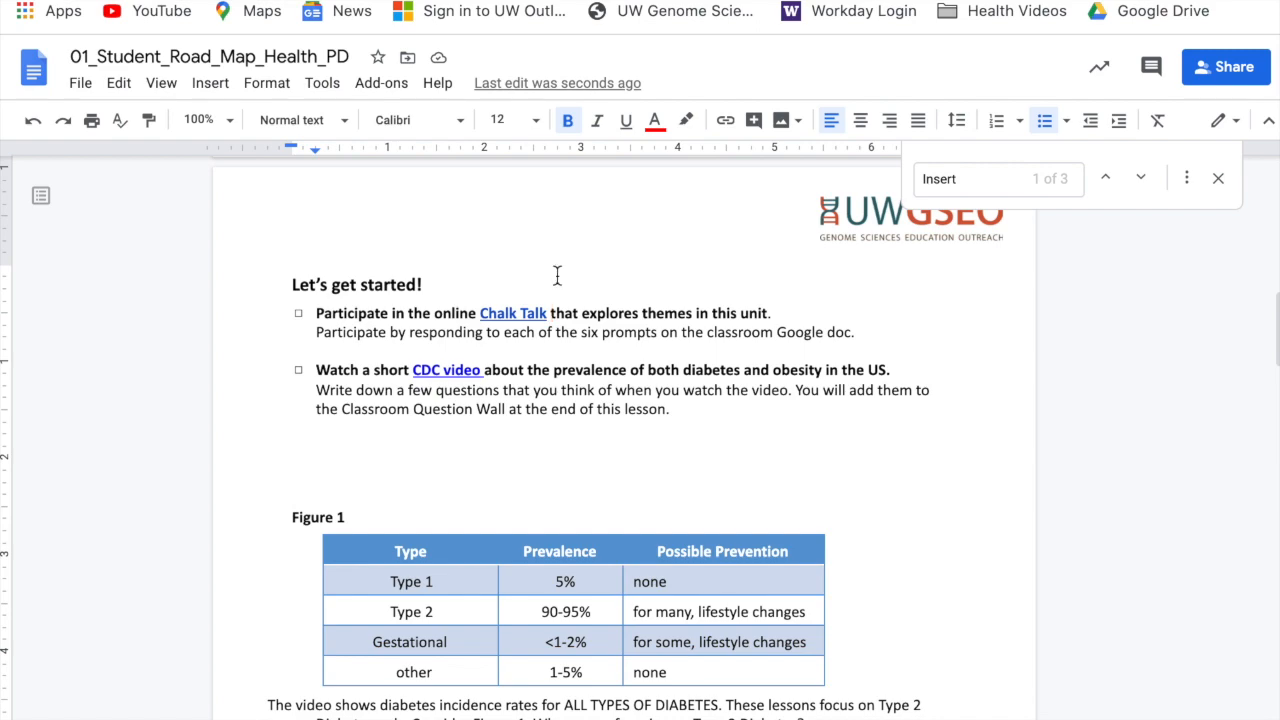
Locate the Classroom Question Wall link placeholder and add the text "Classroom Question Wall" in front of it.
{"action": "scroll", "coordinate": [585, 496], "scroll_direction": "down", "scroll_amount": 5}
{"action": "scroll", "coordinate": [585, 496], "scroll_direction": "up", "scroll_amount": 3}
{"action": "left_click", "coordinate": [1140, 180]}
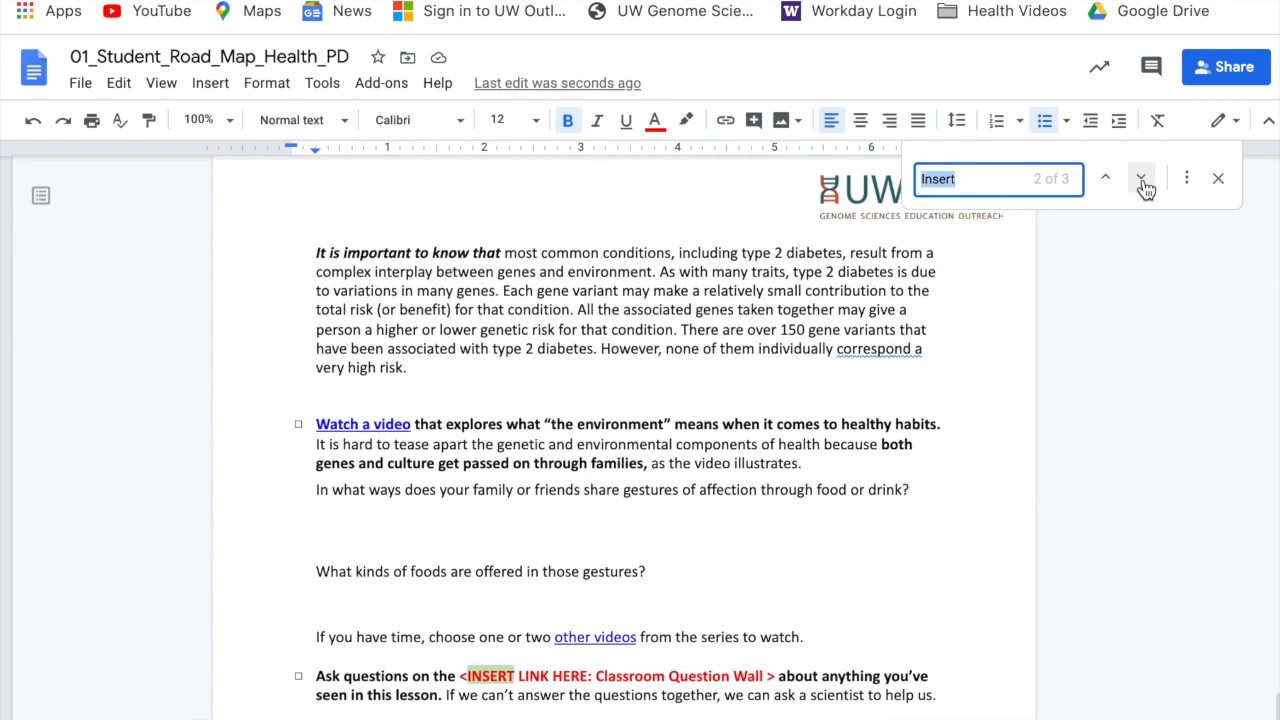
{"action": "scroll", "coordinate": [834, 571], "scroll_direction": "down", "scroll_amount": 2}
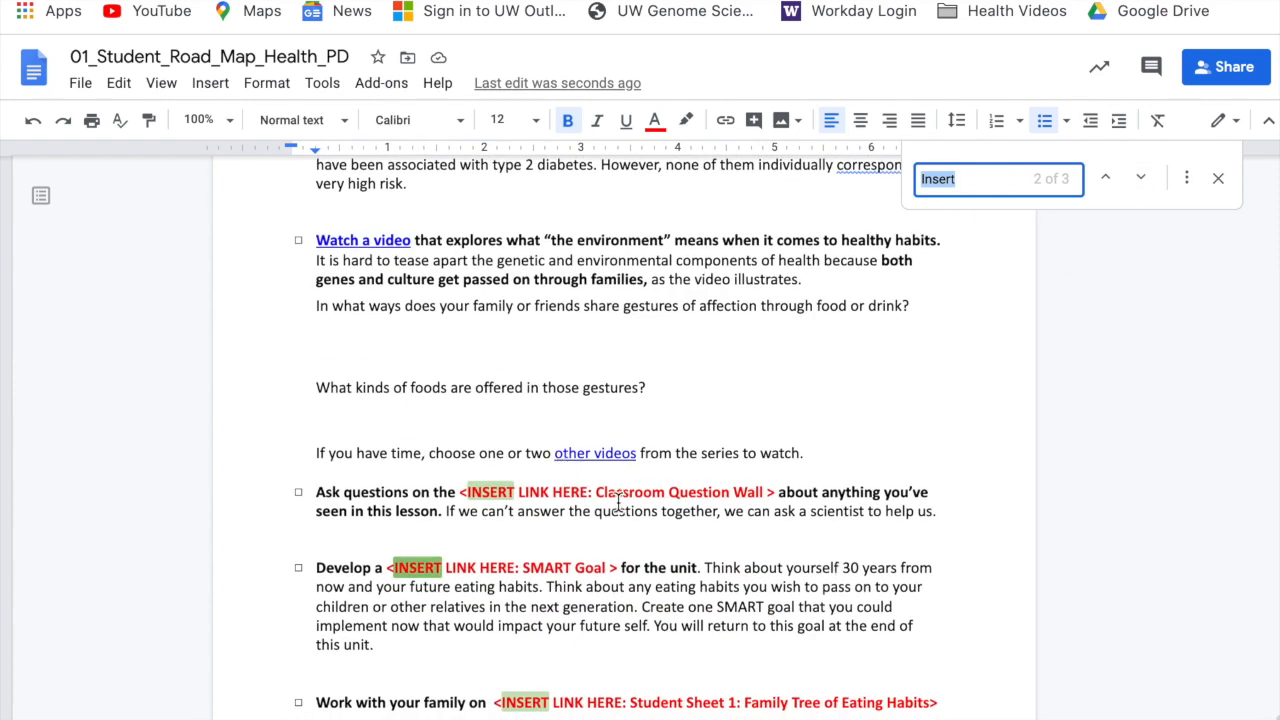
{"action": "left_click", "coordinate": [459, 492]}
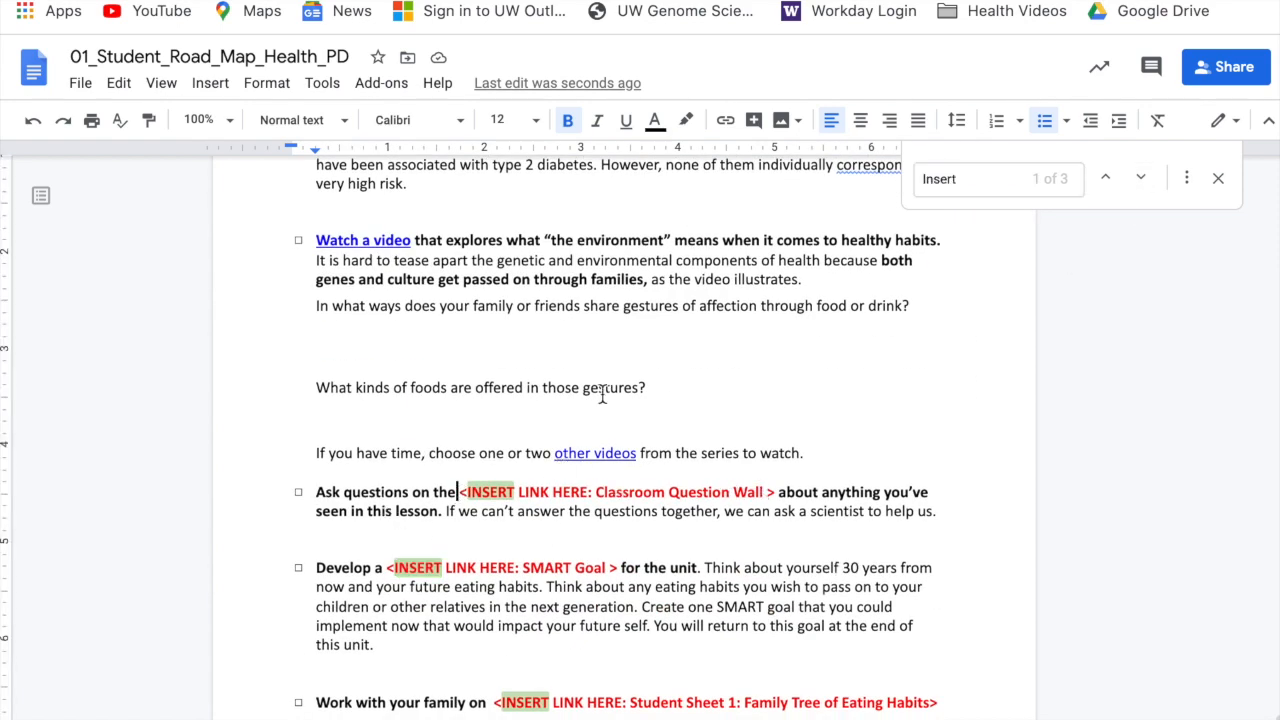
{"action": "type", "text": "Cla"}
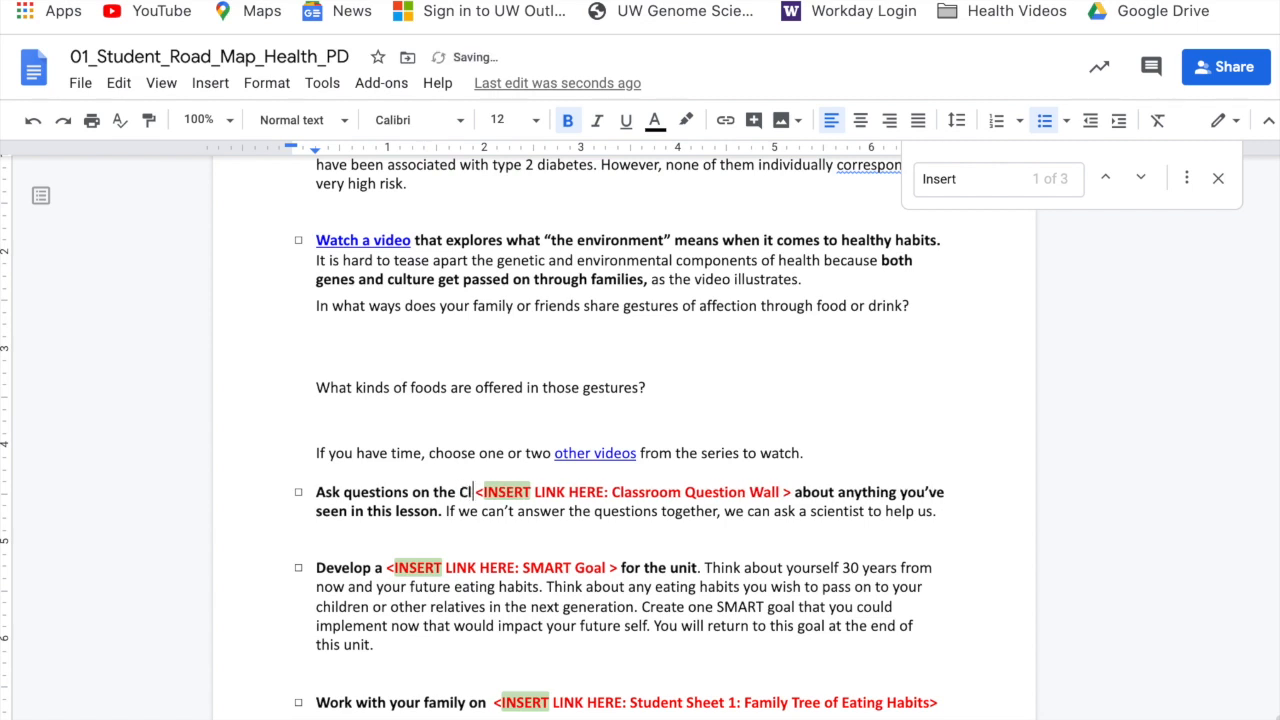
{"action": "type", "text": "ssroom Que"}
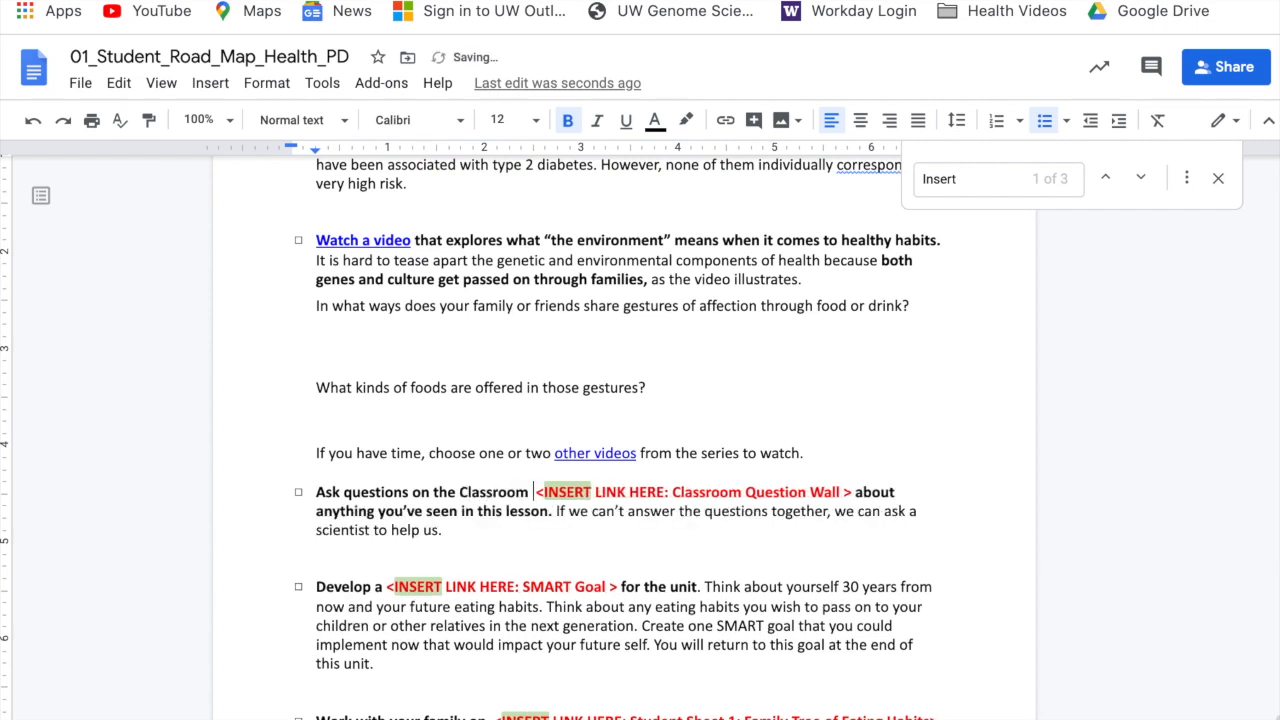
{"action": "type", "text": "stion Wall"}
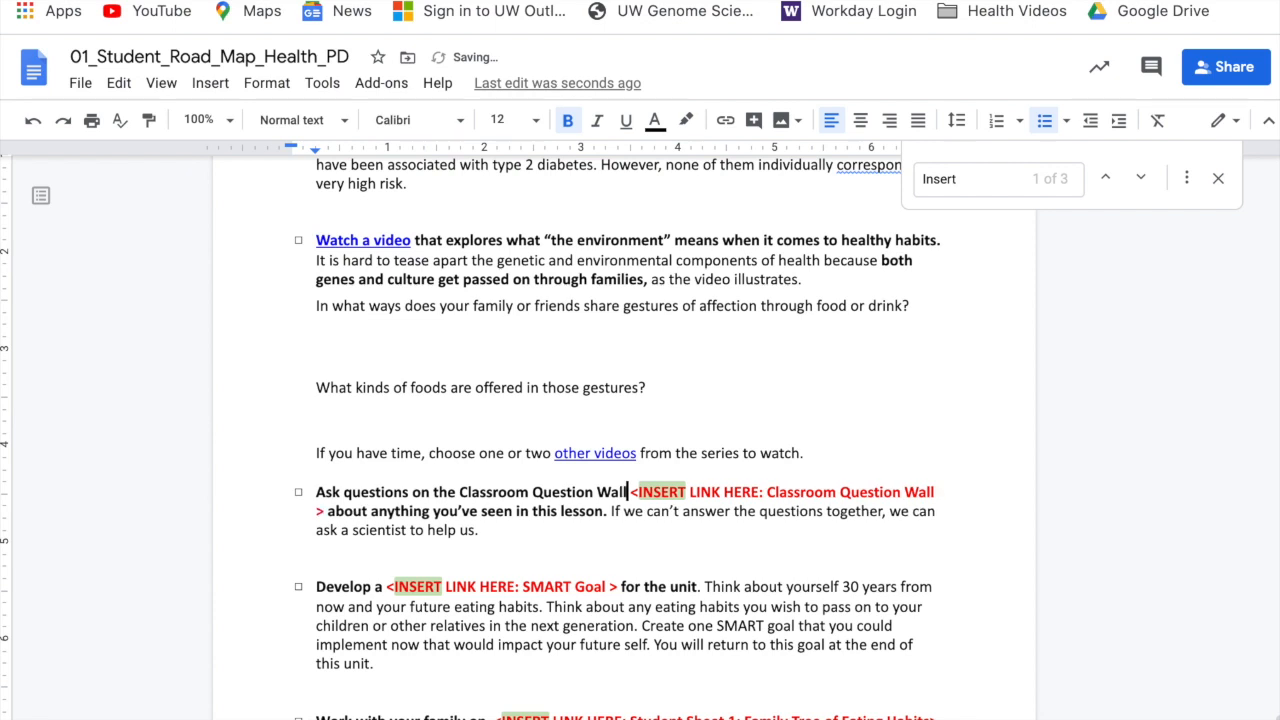
Select the new "Classroom Question Wall" text, then open the Classroom Question Wall_PD document from the Drive folder and copy its sharing link.
{"action": "left_click_drag", "start_coordinate": [460, 491], "coordinate": [627, 491]}
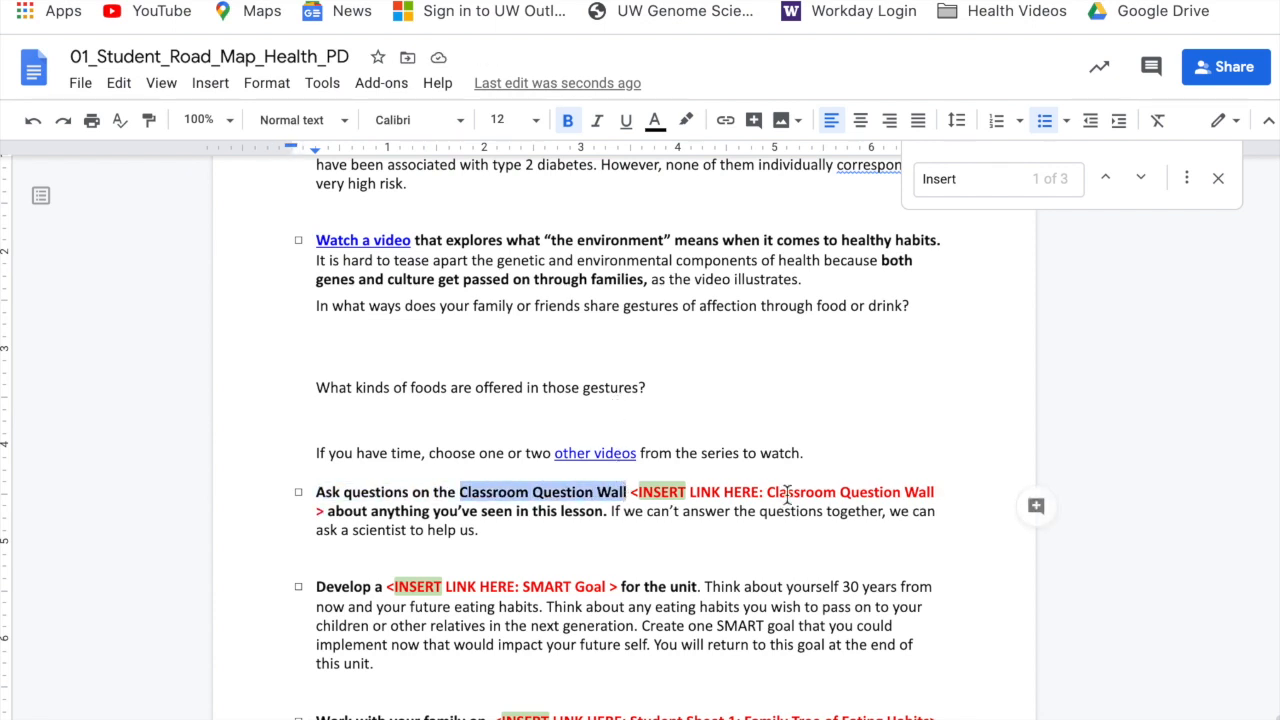
{"action": "key", "text": "ctrl+shift+Tab"}
{"action": "scroll", "coordinate": [400, 530], "scroll_direction": "down", "scroll_amount": 1}
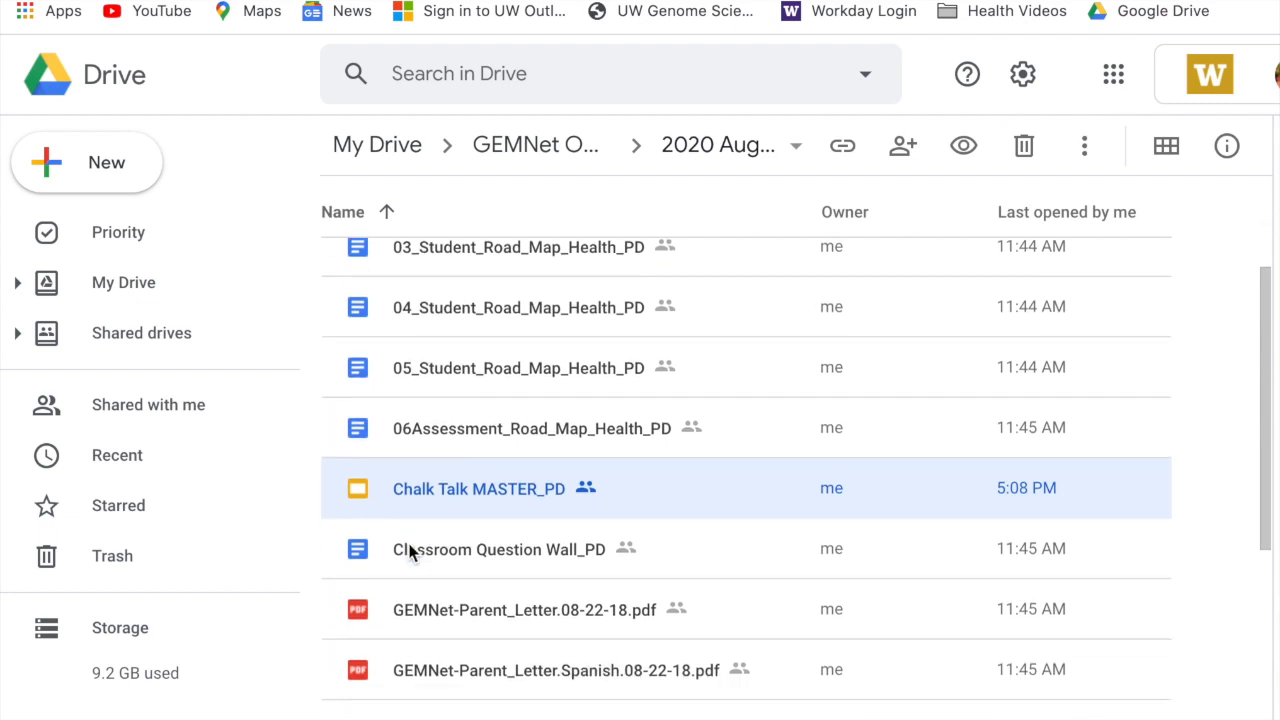
{"action": "left_click", "coordinate": [512, 545]}
{"action": "double_click", "coordinate": [512, 548]}
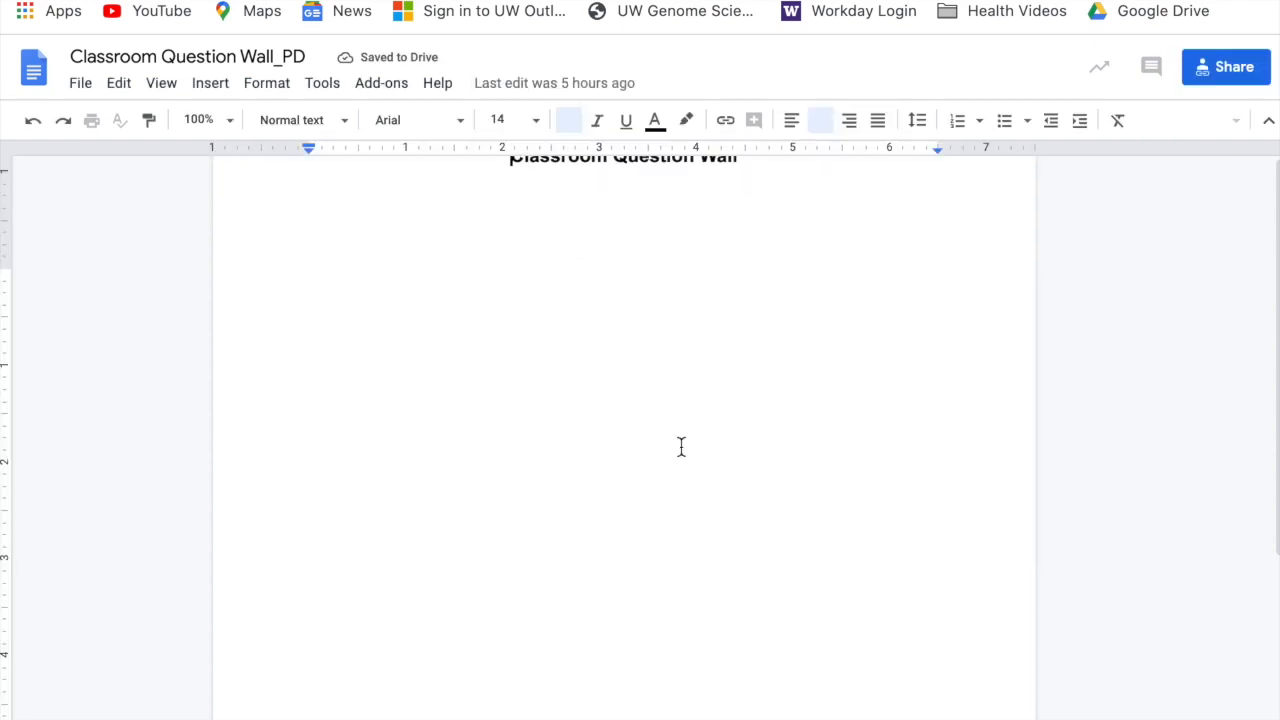
{"action": "left_click", "coordinate": [1218, 76]}
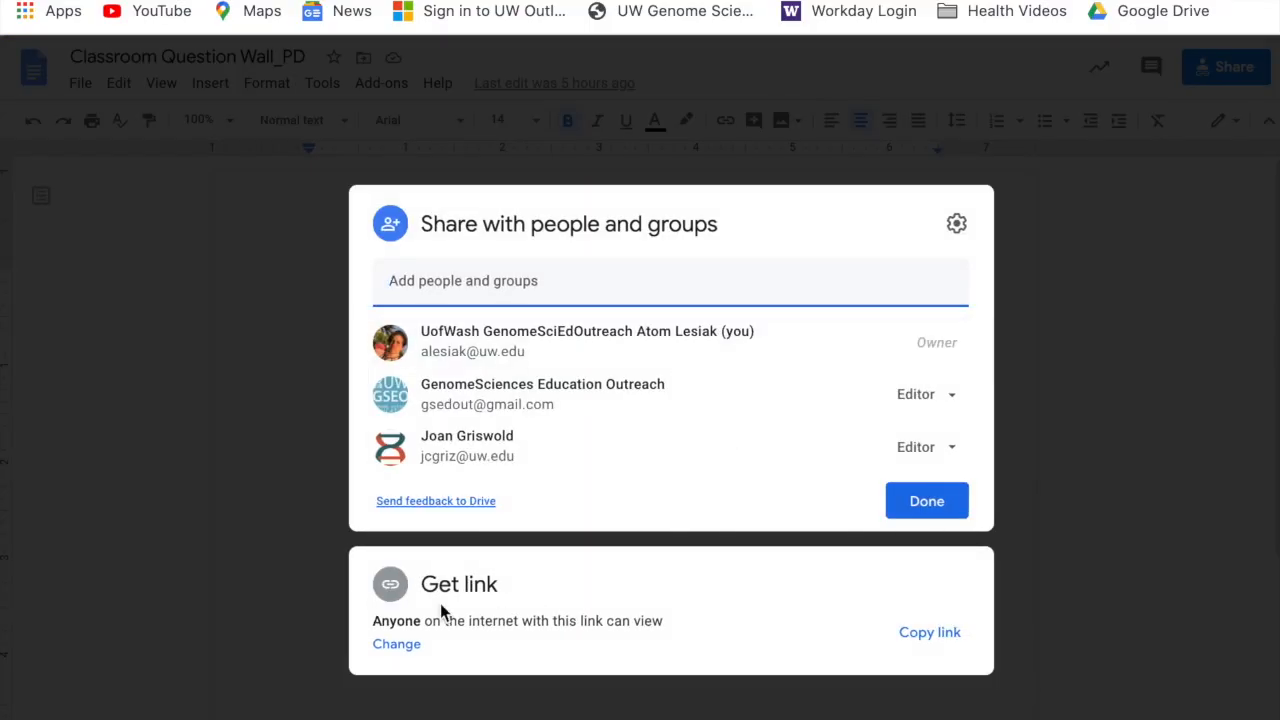
{"action": "left_click", "coordinate": [918, 647]}
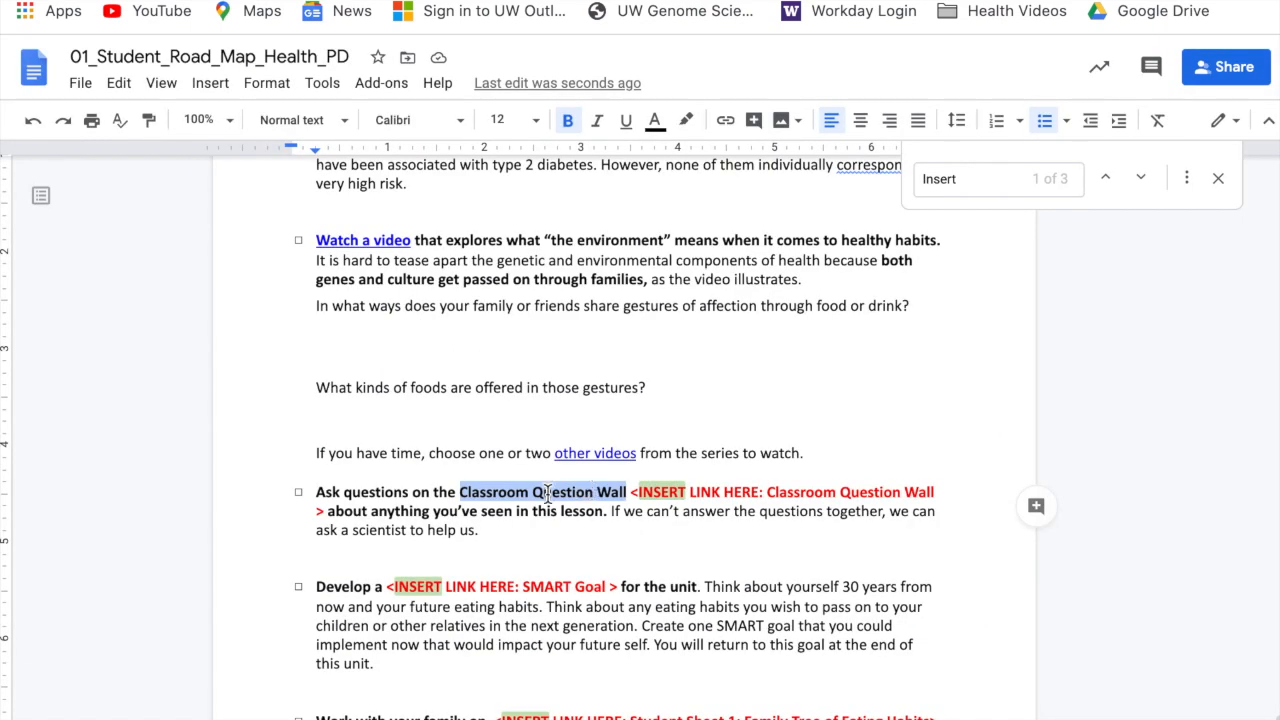
Hyperlink the "Classroom Question Wall" text in the road map with the copied link and delete the red placeholder after it.
{"action": "key", "text": "ctrl+k"}
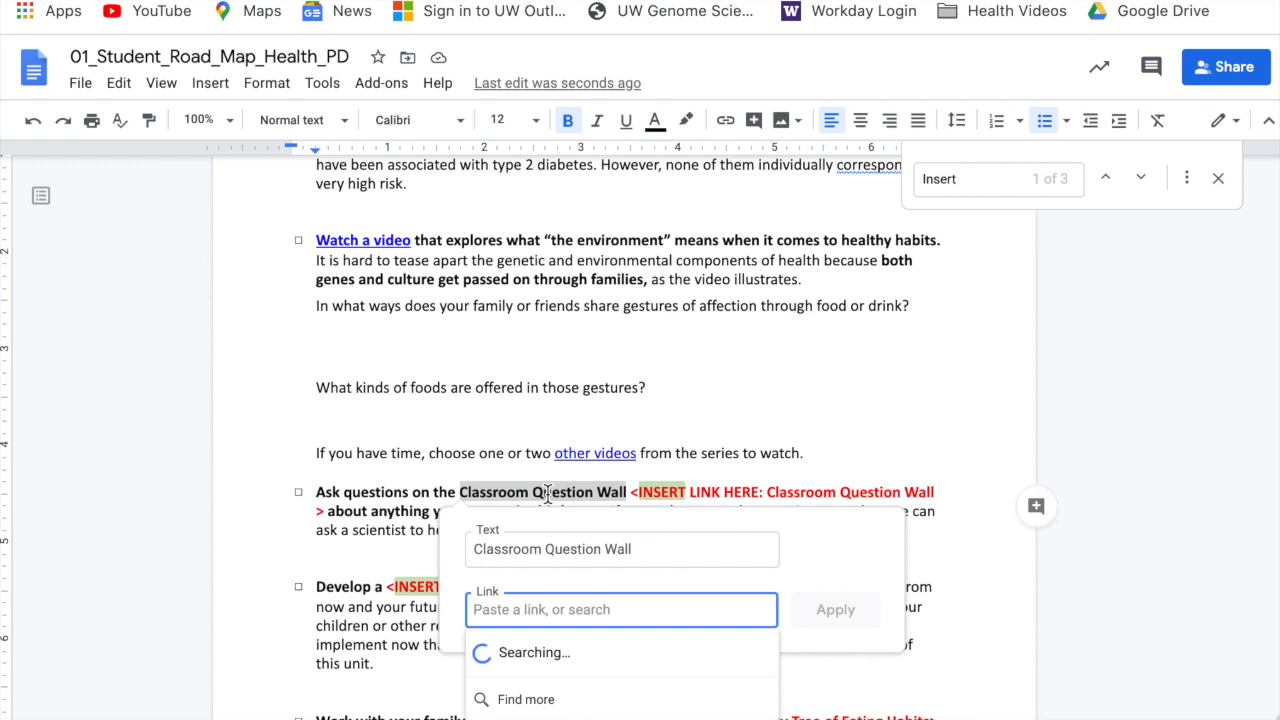
{"action": "key", "text": "ctrl+v"}
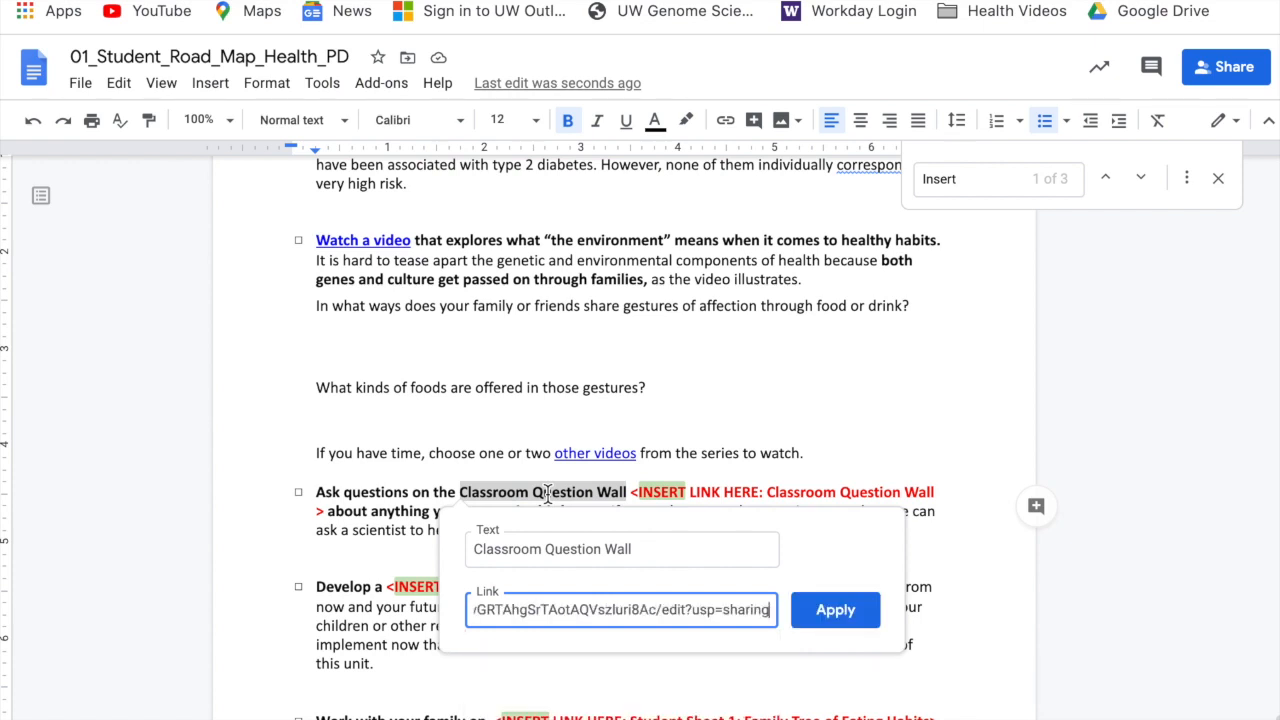
{"action": "left_click", "coordinate": [834, 609]}
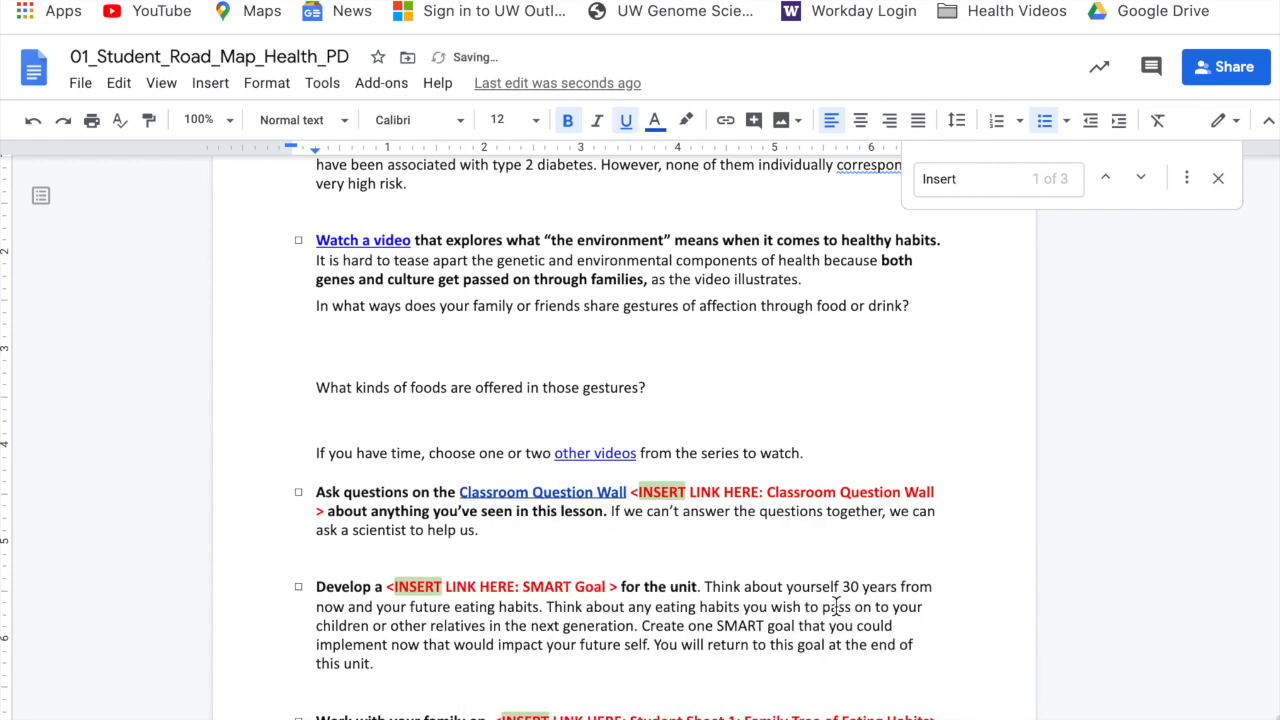
{"action": "left_click_drag", "start_coordinate": [630, 492], "coordinate": [937, 492]}
{"action": "key", "text": "Delete"}
{"action": "key", "text": "Delete"}
{"action": "key", "text": "Delete"}
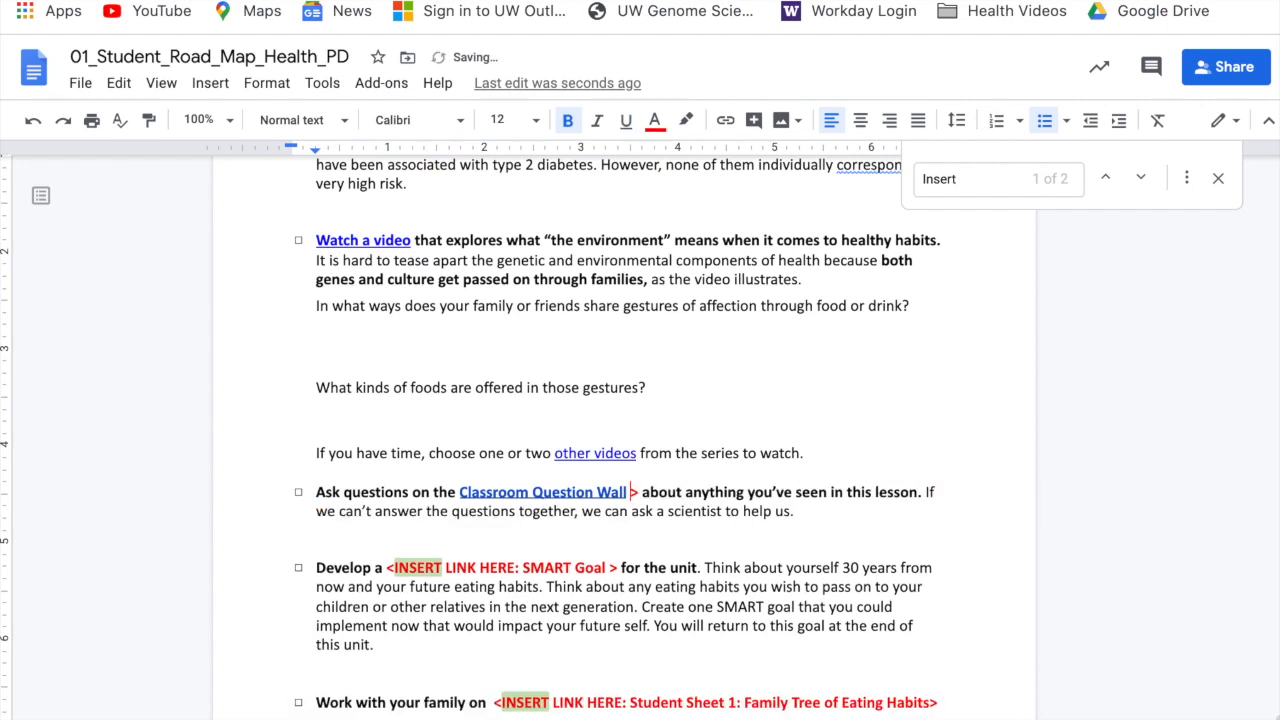
{"action": "left_click", "coordinate": [756, 640]}
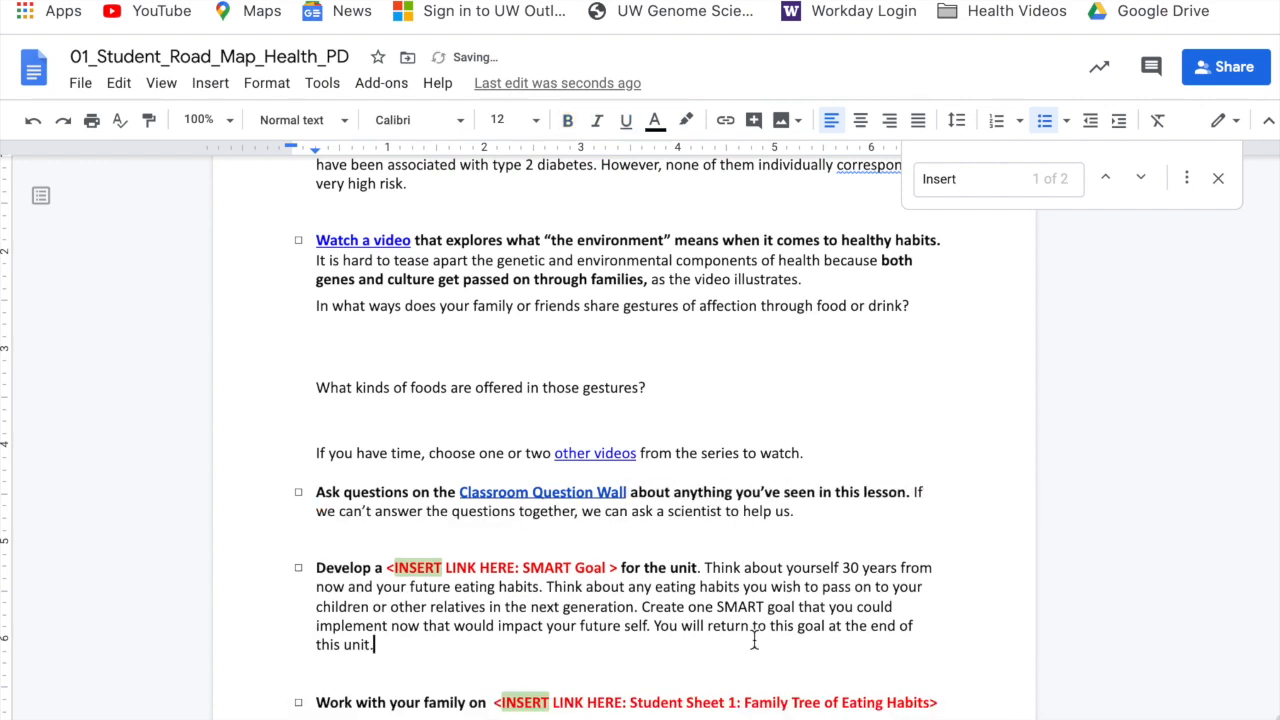
Add the text "SMART Goal" before the red SMART Goal link placeholder and select the new words.
{"action": "scroll", "coordinate": [697, 634], "scroll_direction": "down", "scroll_amount": 1}
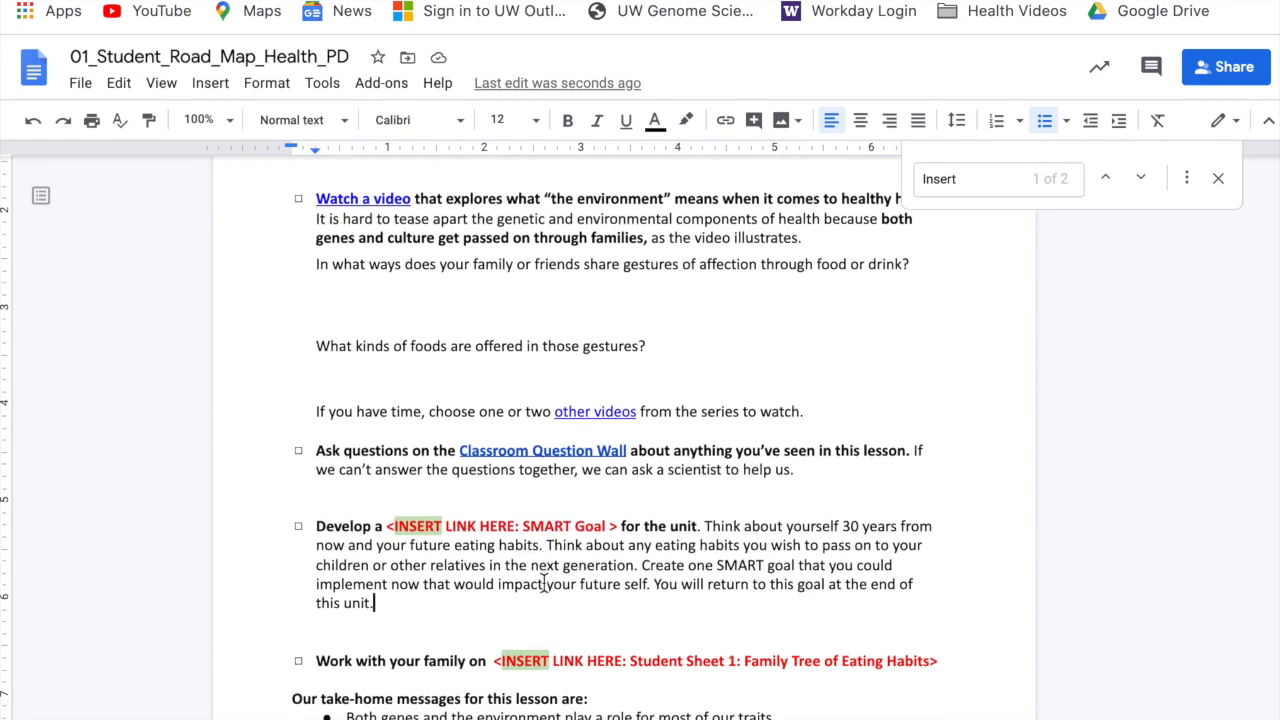
{"action": "left_click", "coordinate": [388, 526]}
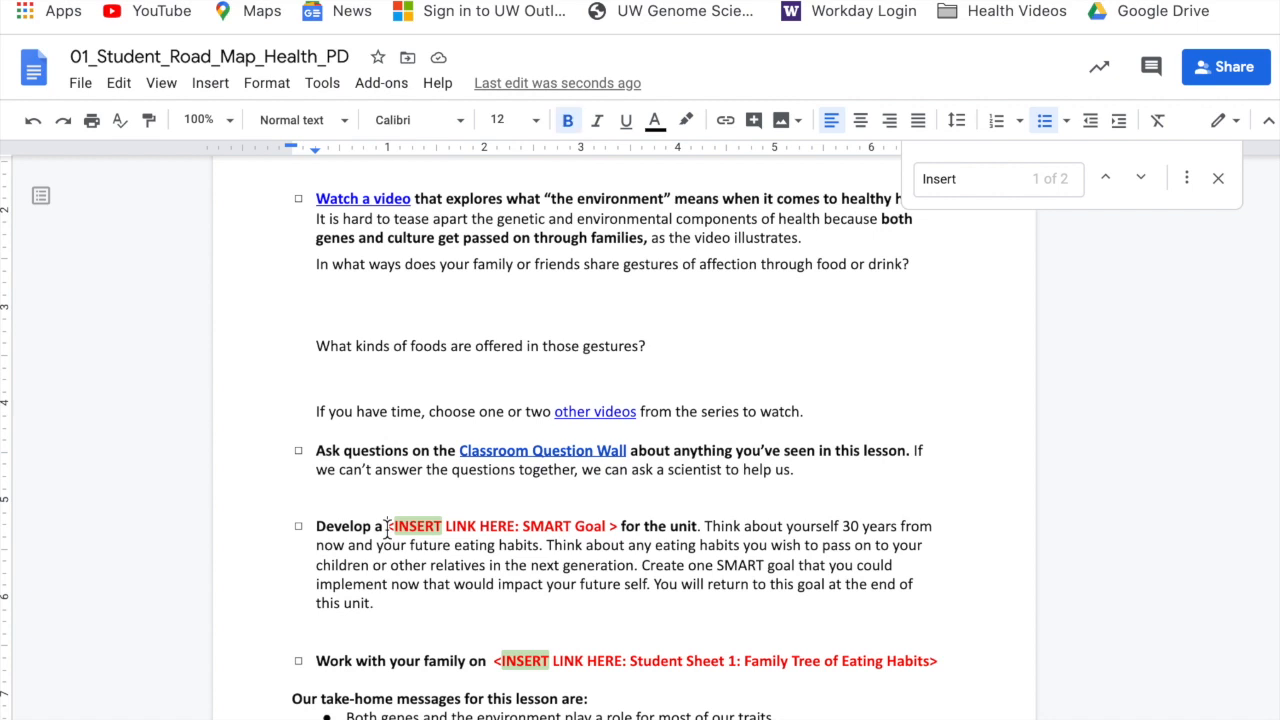
{"action": "type", "text": "SMART G"}
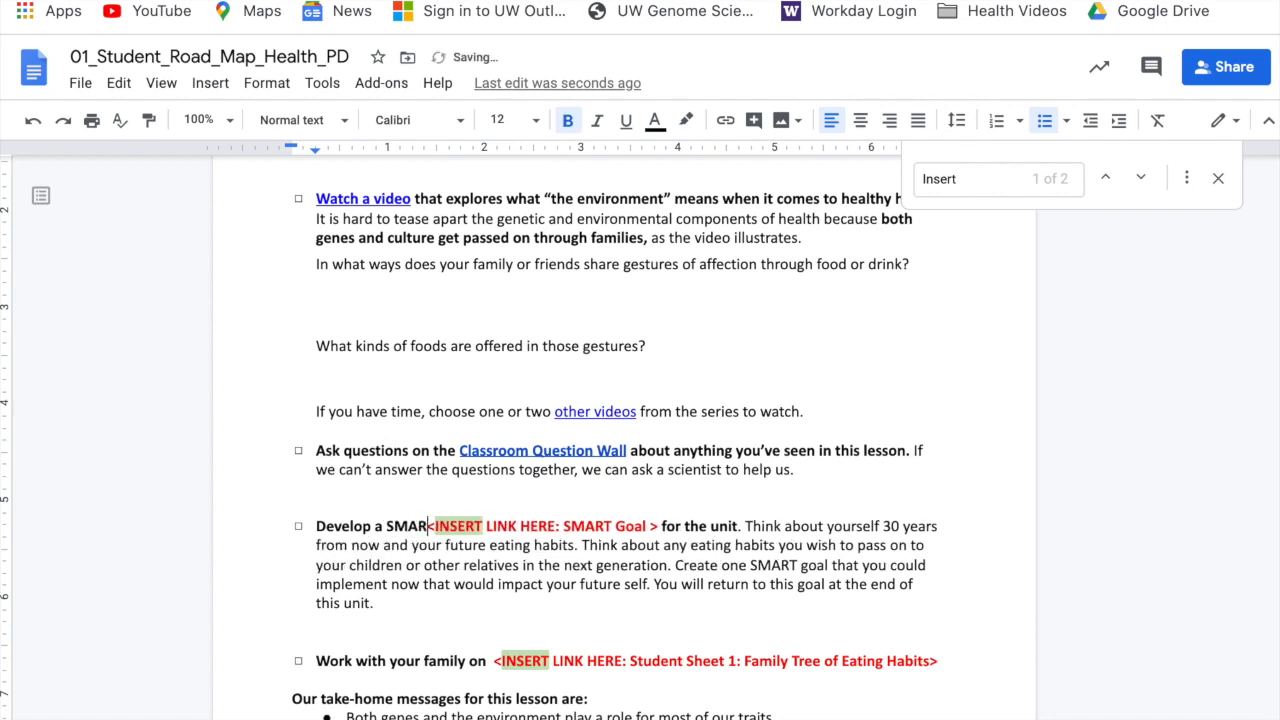
{"action": "type", "text": "oal"}
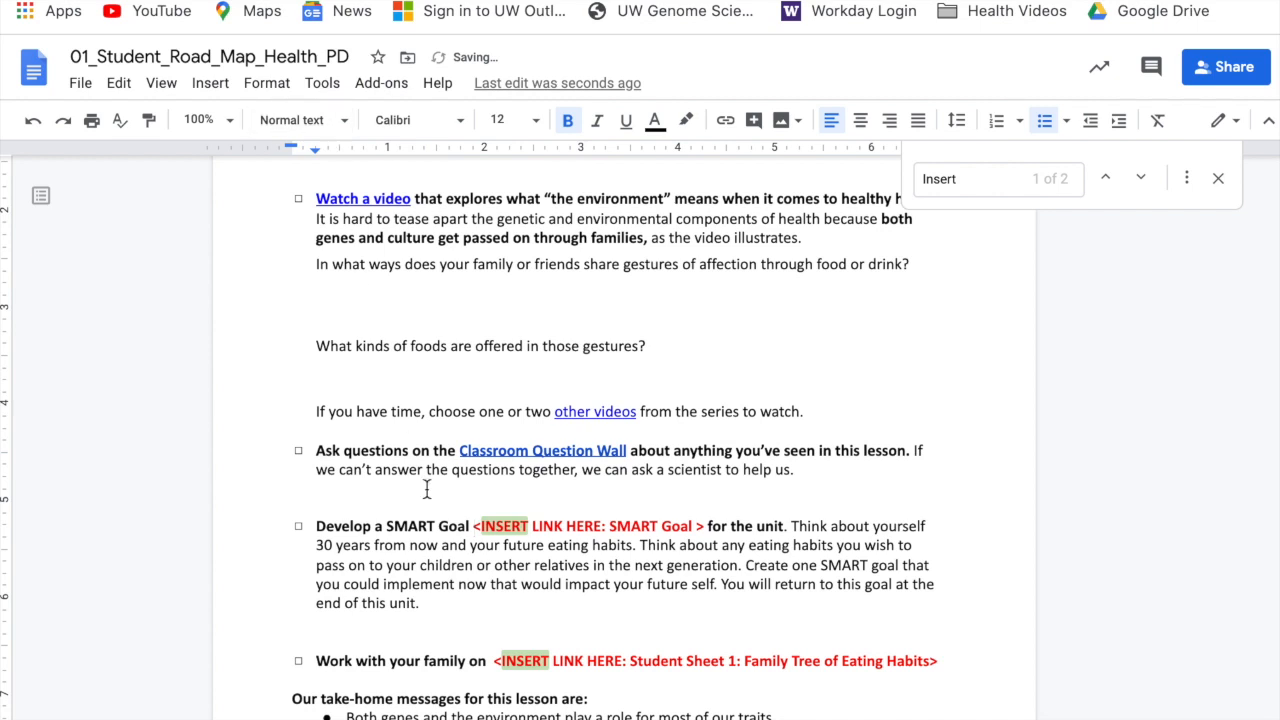
{"action": "left_click_drag", "start_coordinate": [388, 526], "coordinate": [471, 527]}
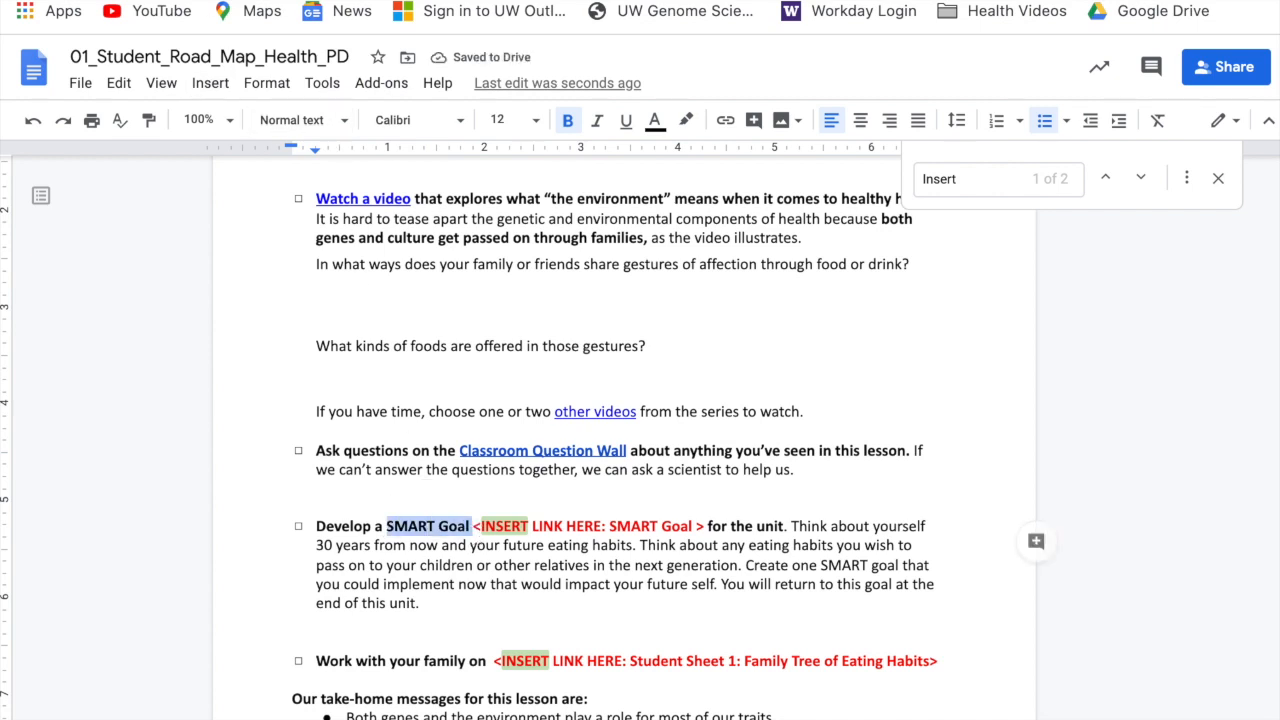
Open the SMART Goal_PD form from the Drive folder and copy its full-length send link.
{"action": "key", "text": "ctrl+Tab"}
{"action": "scroll", "coordinate": [390, 422], "scroll_direction": "down", "scroll_amount": 2}
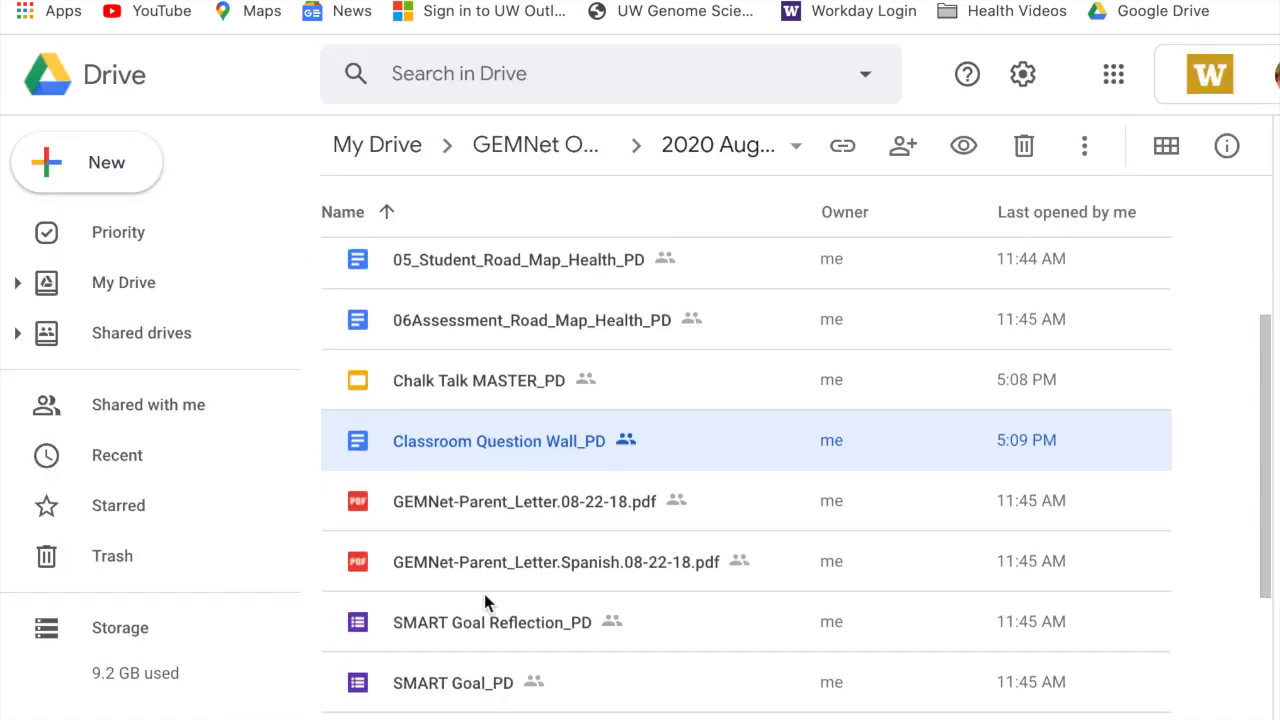
{"action": "double_click", "coordinate": [476, 689]}
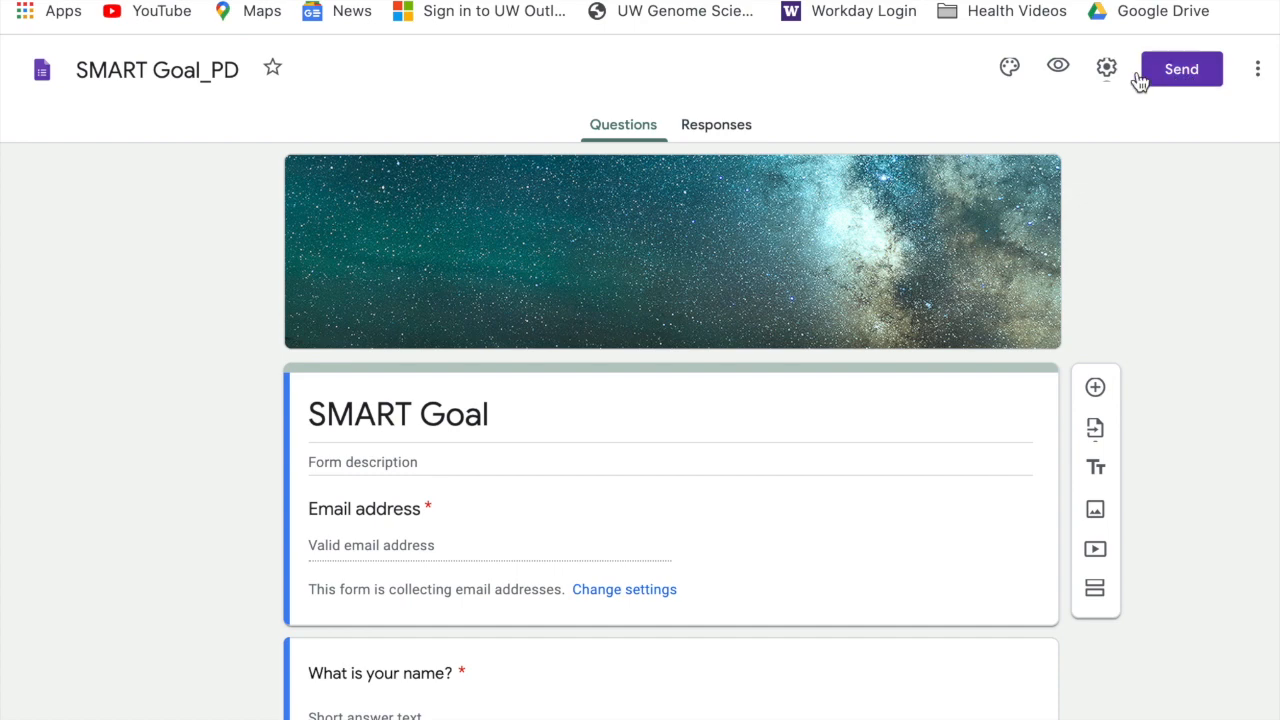
{"action": "left_click", "coordinate": [1185, 80]}
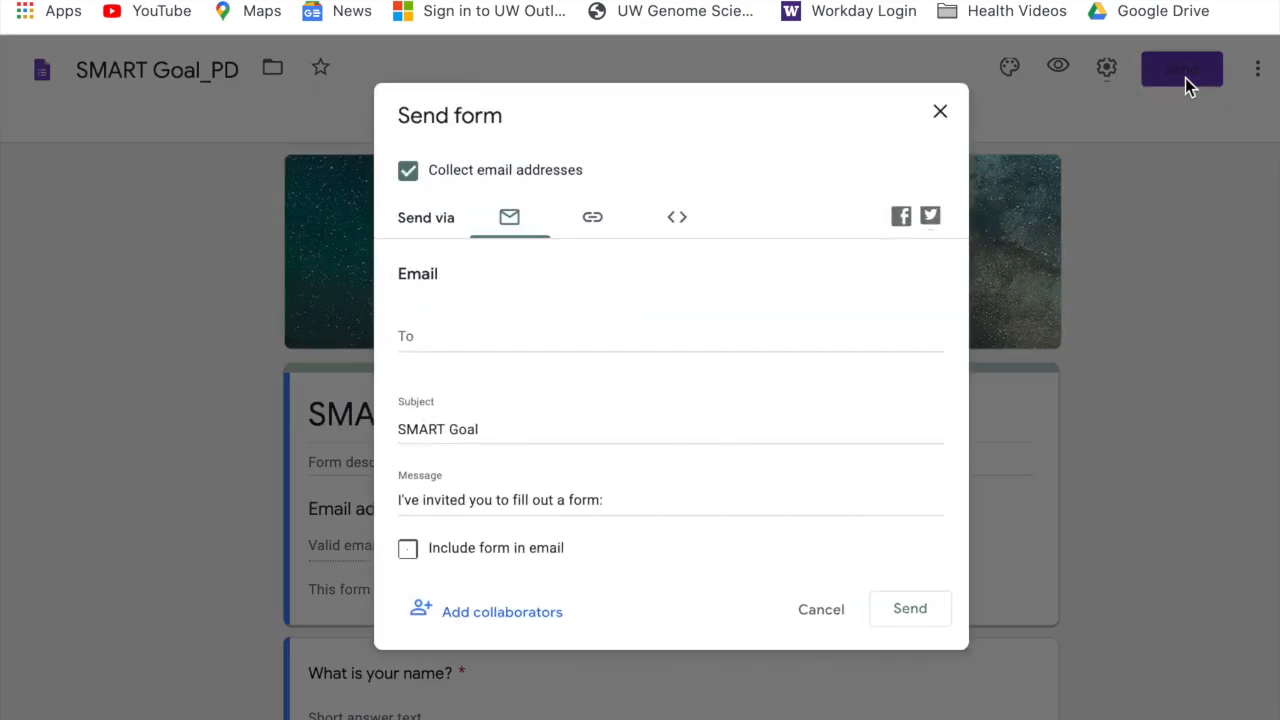
{"action": "left_click", "coordinate": [591, 226]}
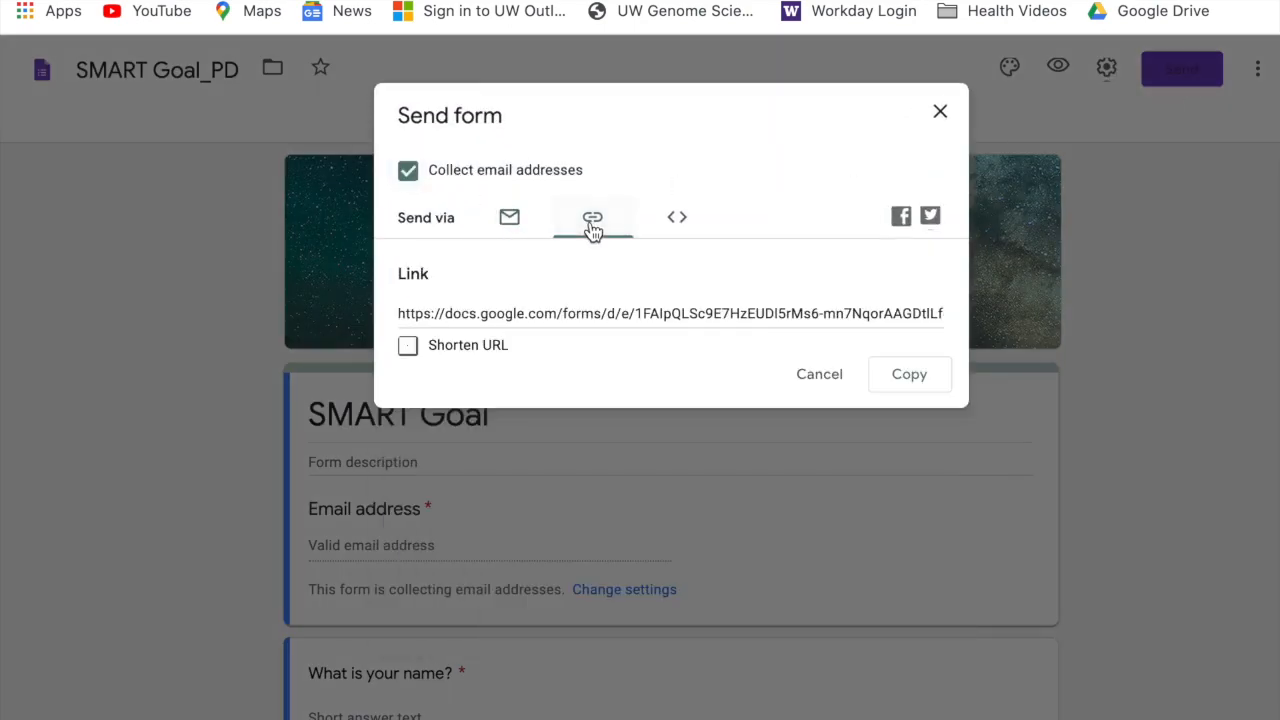
{"action": "left_click", "coordinate": [560, 314]}
{"action": "left_click", "coordinate": [903, 380]}
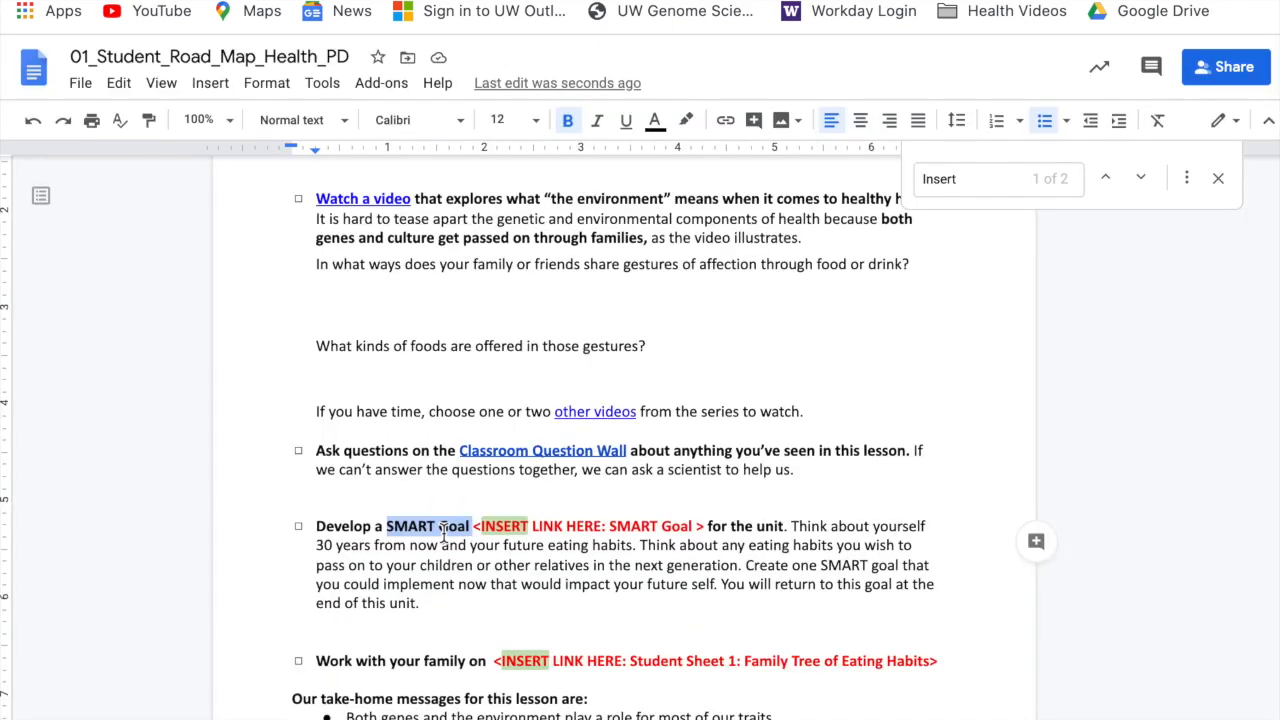
Hyperlink the "SMART Goal" text in the road map with the copied form link and delete the red placeholder beside it.
{"action": "key", "text": "ctrl+k"}
{"action": "key", "text": "ctrl+v"}
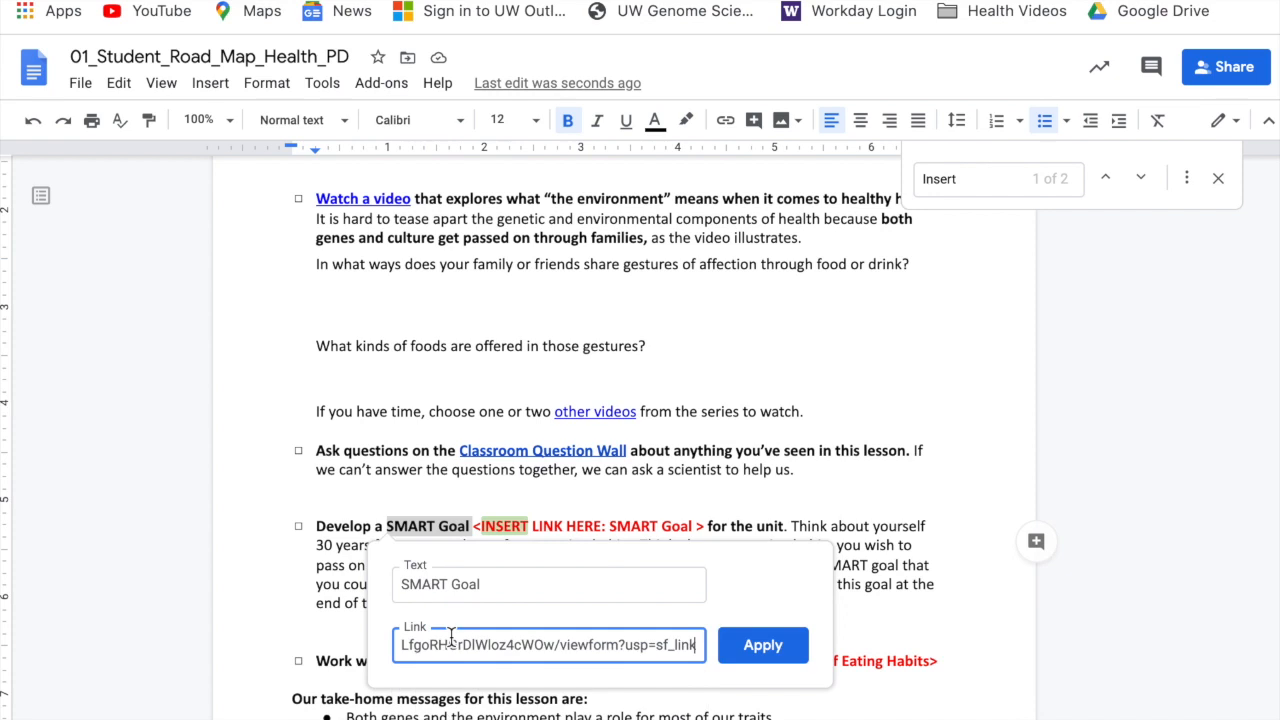
{"action": "left_click", "coordinate": [760, 644]}
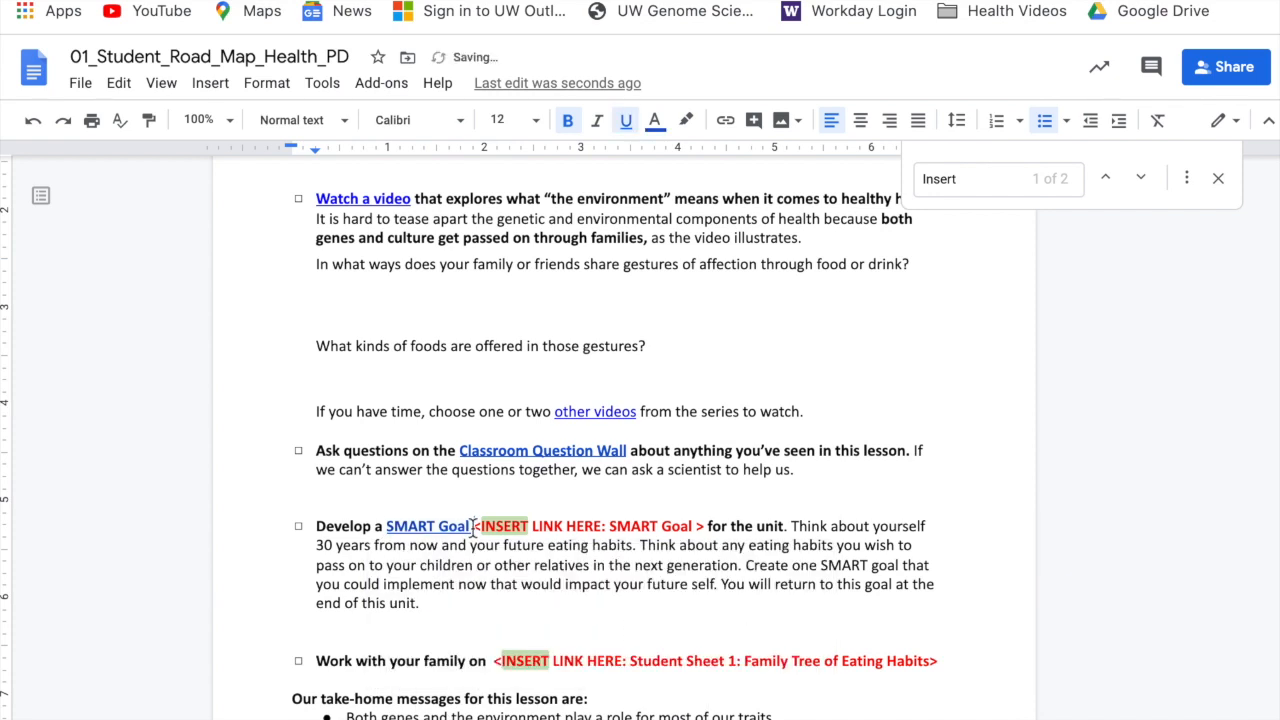
{"action": "left_click_drag", "start_coordinate": [563, 526], "coordinate": [707, 528]}
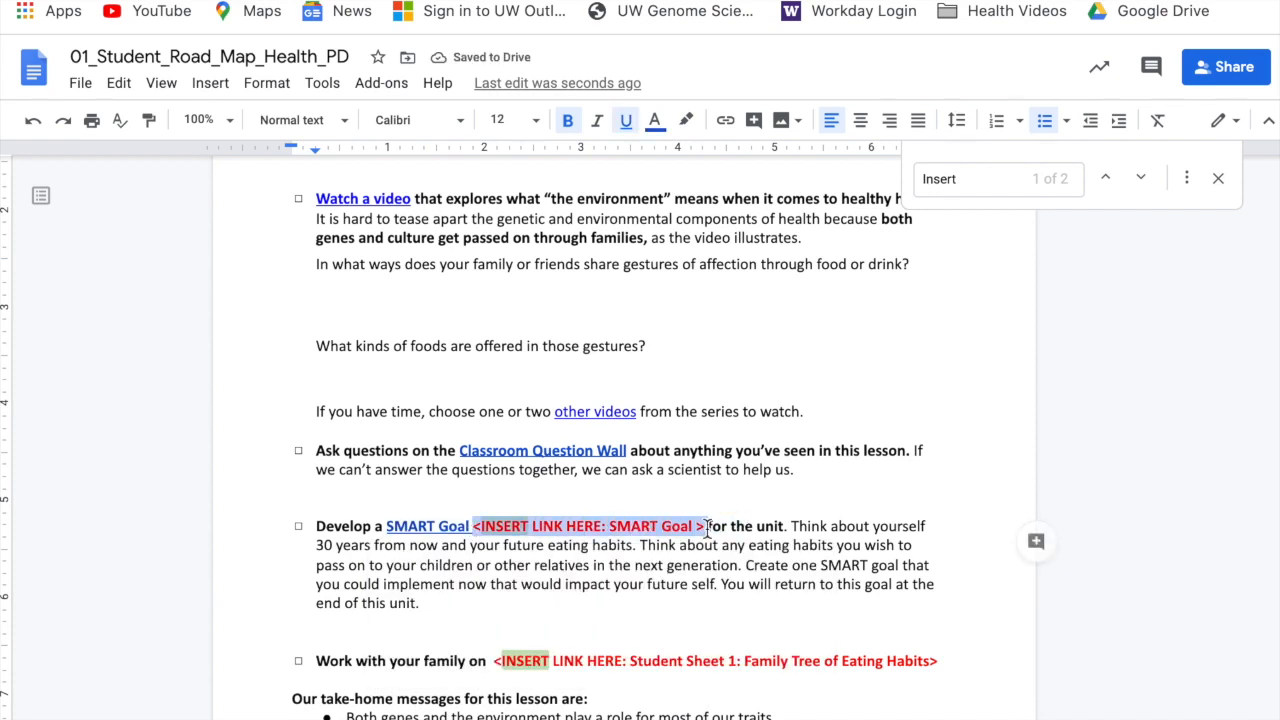
{"action": "key", "text": "BackSpace"}
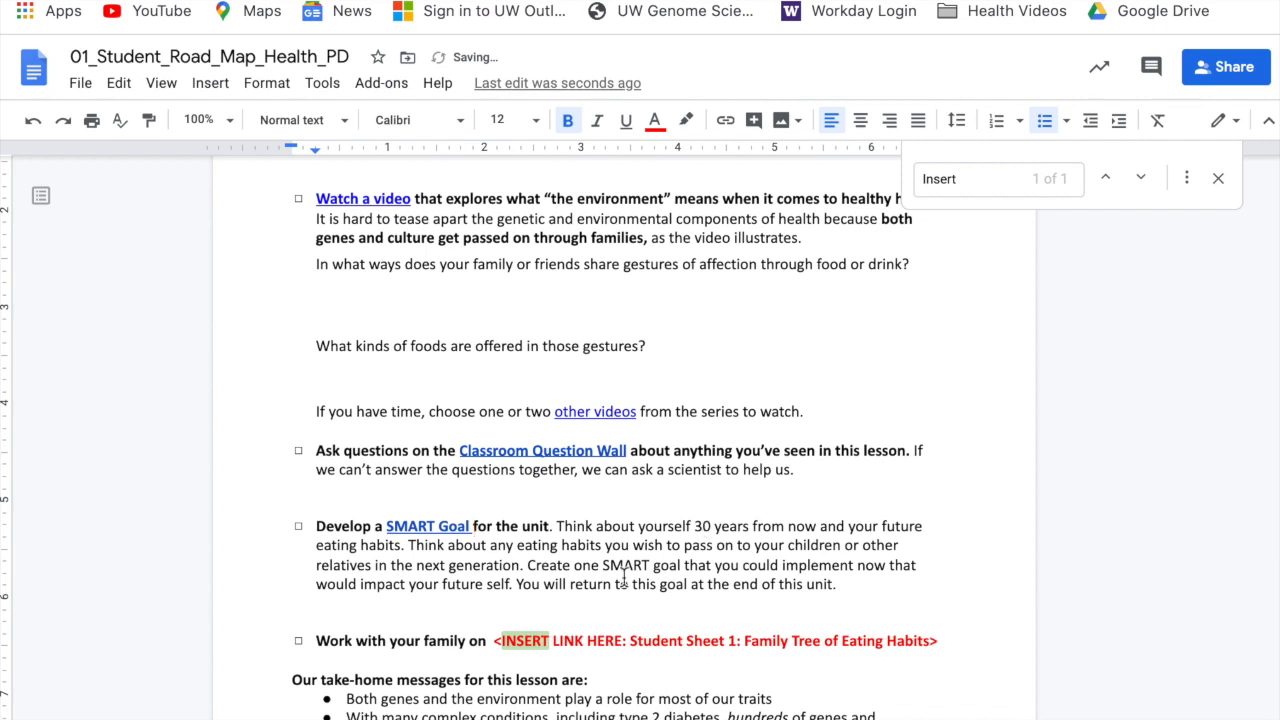
Trim the last red placeholder to "Student Sheet 1: Family Tree of Eating Habits" and select the remaining text.
{"action": "scroll", "coordinate": [470, 595], "scroll_direction": "down", "scroll_amount": 3}
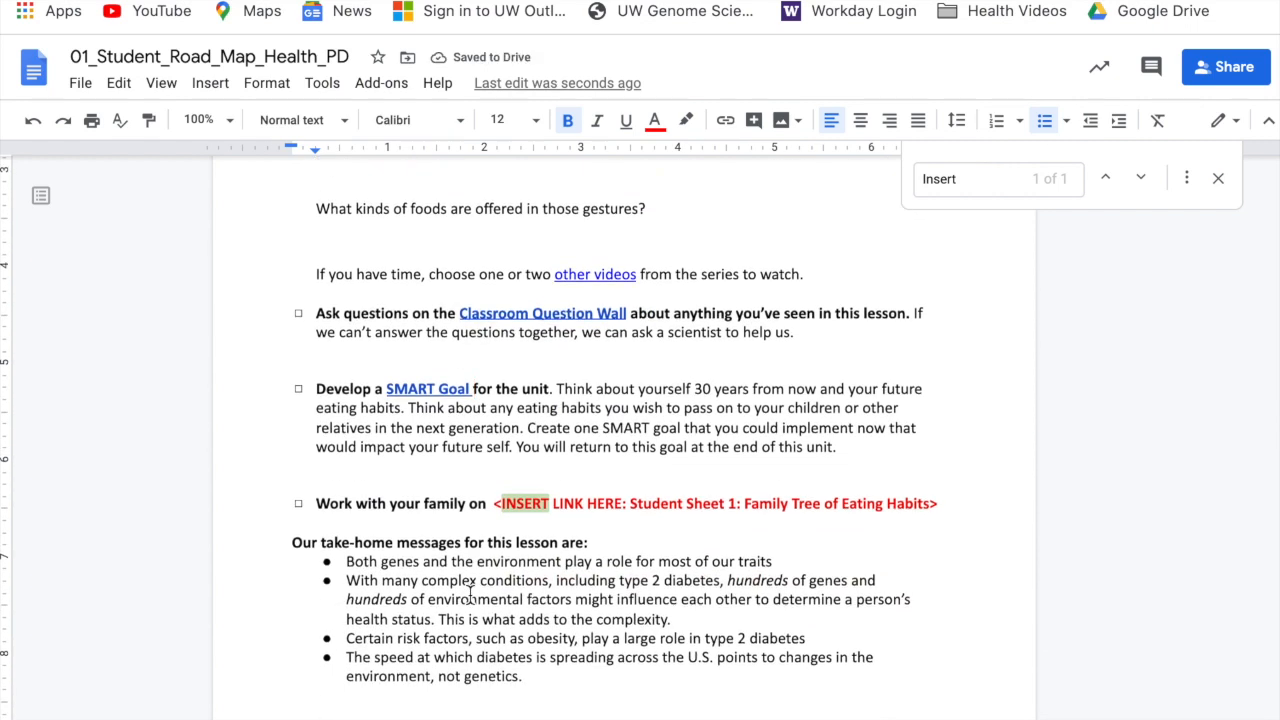
{"action": "left_click", "coordinate": [1141, 178]}
{"action": "left_click", "coordinate": [494, 510]}
{"action": "left_click_drag", "start_coordinate": [629, 507], "coordinate": [490, 503]}
{"action": "key", "text": "BackSpace"}
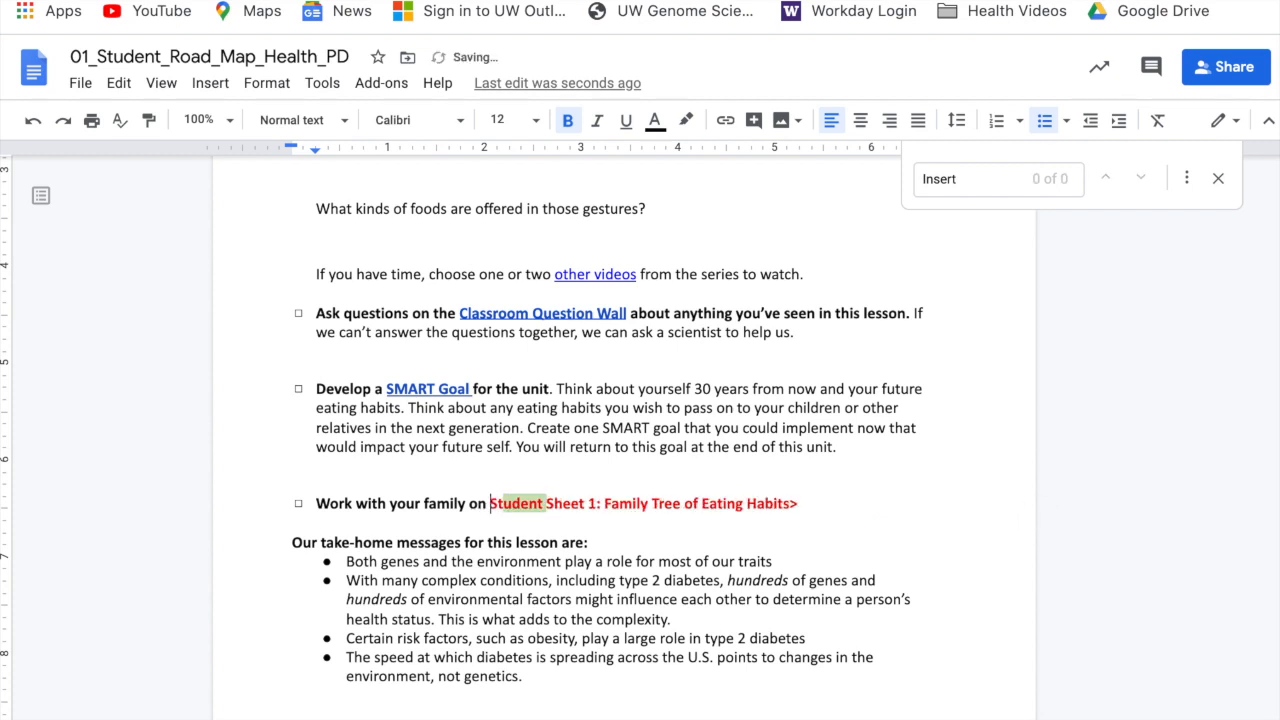
{"action": "left_click", "coordinate": [803, 503]}
{"action": "key", "text": "BackSpace"}
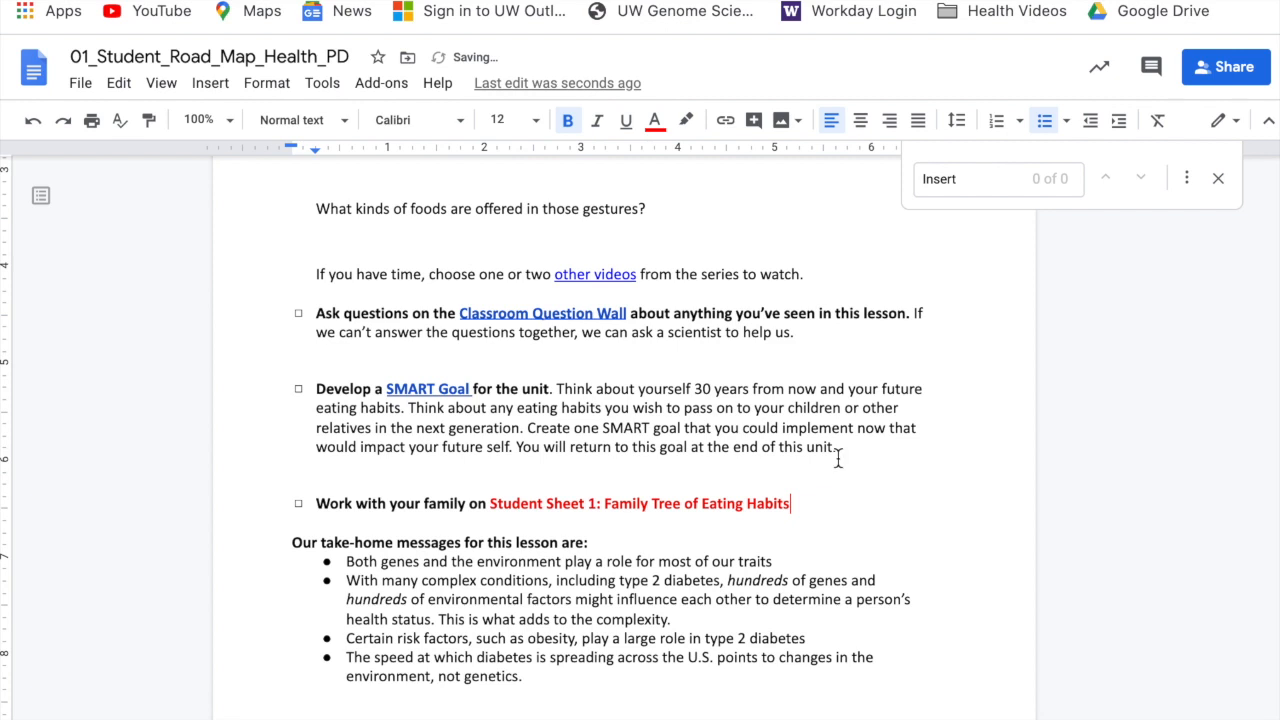
{"action": "left_click_drag", "start_coordinate": [491, 507], "coordinate": [795, 505]}
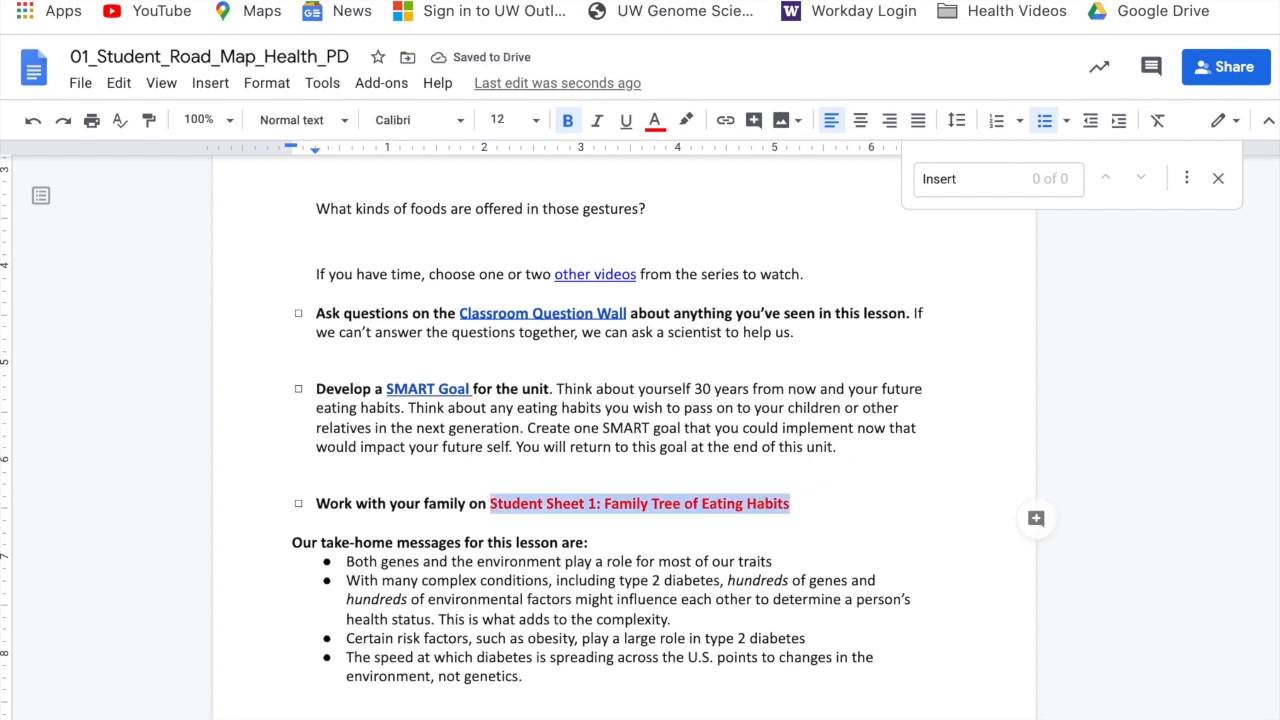
Open the Student Sheet 1: Family Tree of Eating Habits_PD form from the Drive folder and copy its send link.
{"action": "key", "text": "ctrl+shift+Tab"}
{"action": "scroll", "coordinate": [454, 562], "scroll_direction": "down", "scroll_amount": 1}
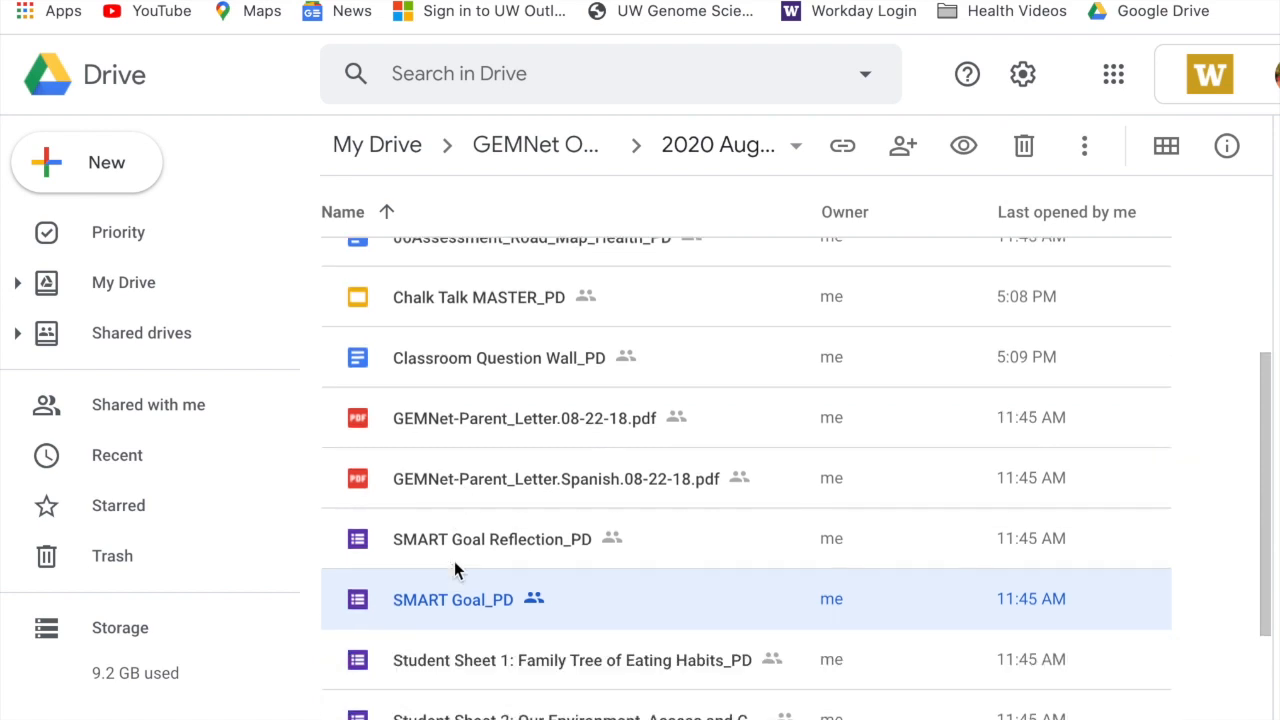
{"action": "double_click", "coordinate": [506, 662]}
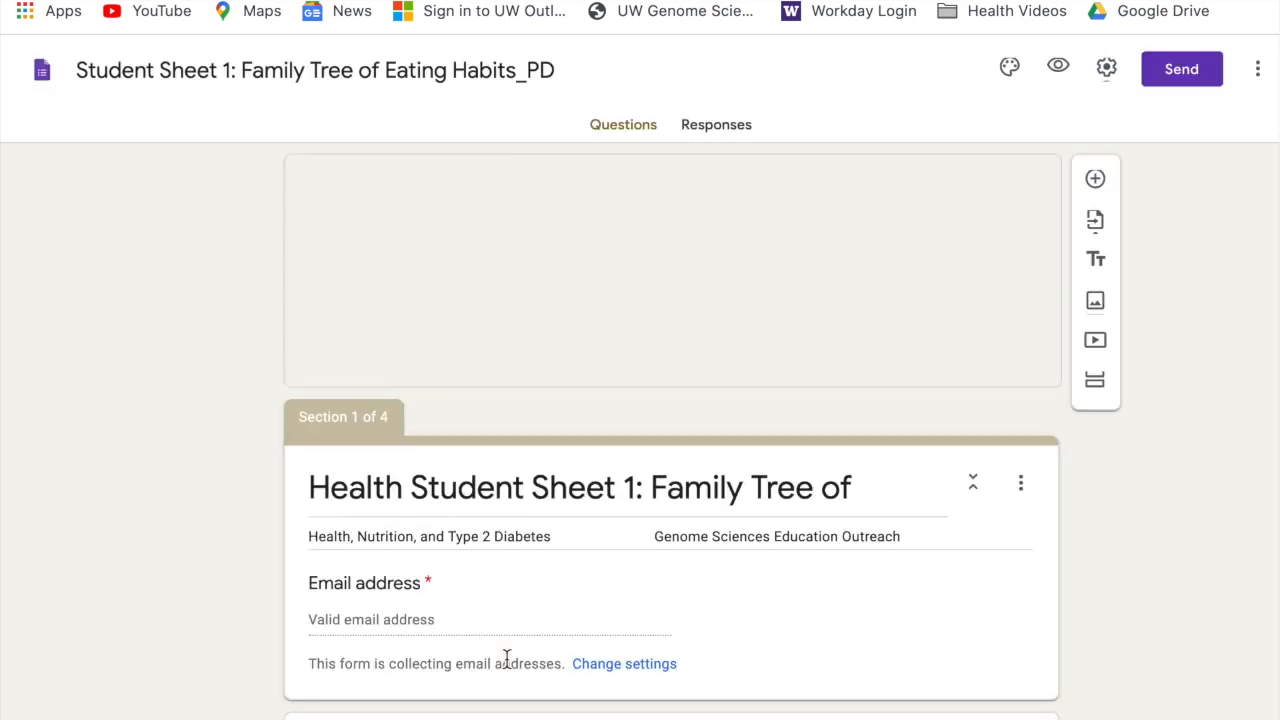
{"action": "left_click", "coordinate": [1178, 74]}
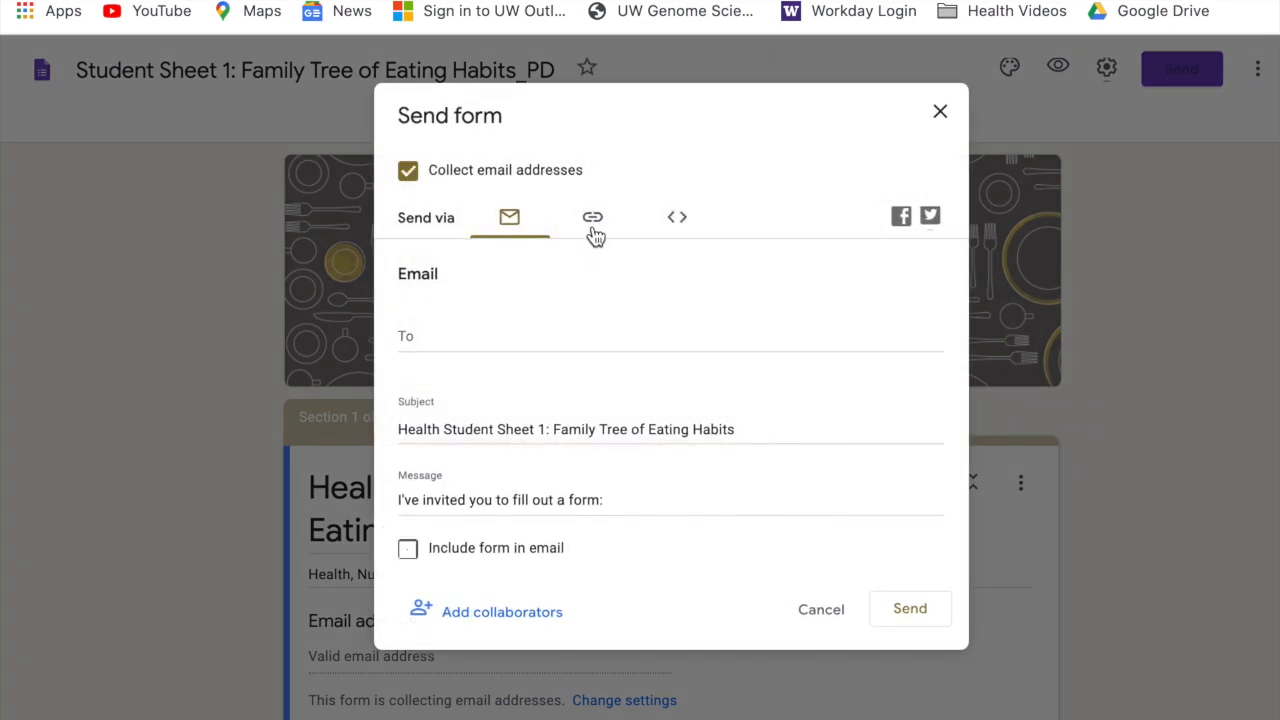
{"action": "left_click", "coordinate": [592, 233]}
{"action": "left_click", "coordinate": [575, 316]}
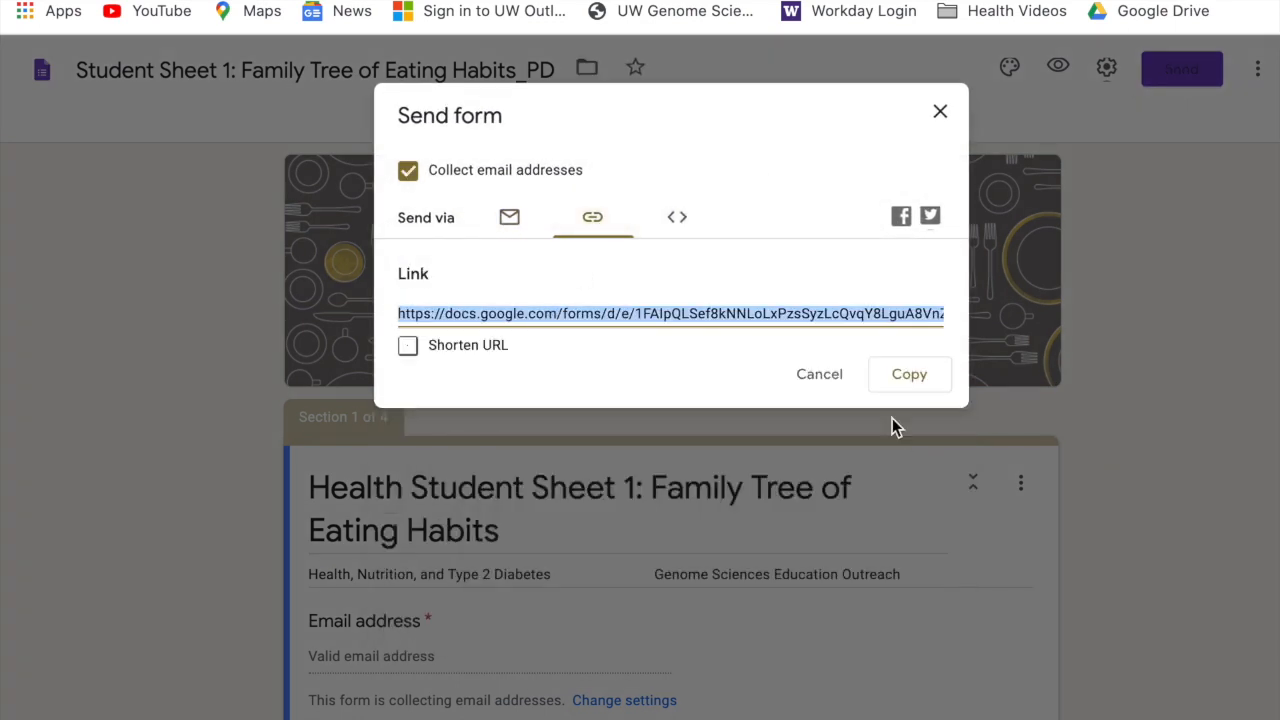
{"action": "left_click", "coordinate": [911, 378]}
Hyperlink the "Student Sheet 1: Family Tree of Eating Habits" text in the road map with the copied form link.
{"action": "key", "text": "ctrl+Tab"}
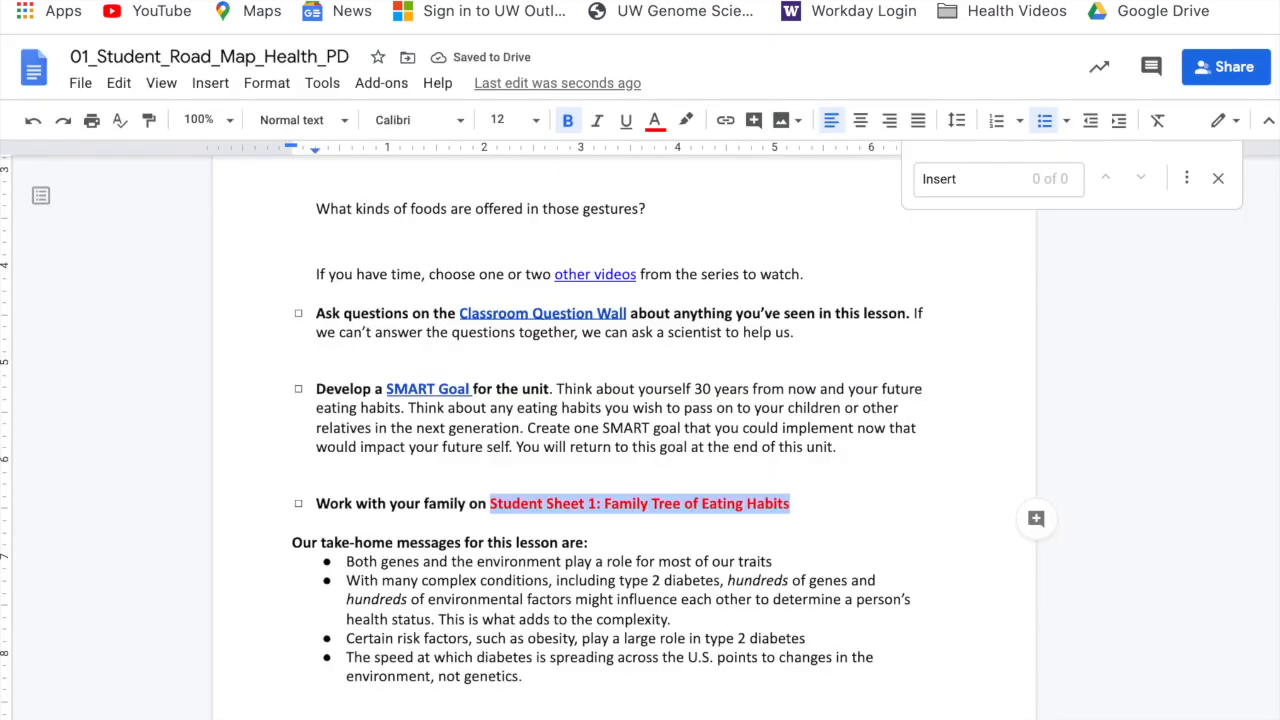
{"action": "key", "text": "ctrl+k"}
{"action": "key", "text": "ctrl+v"}
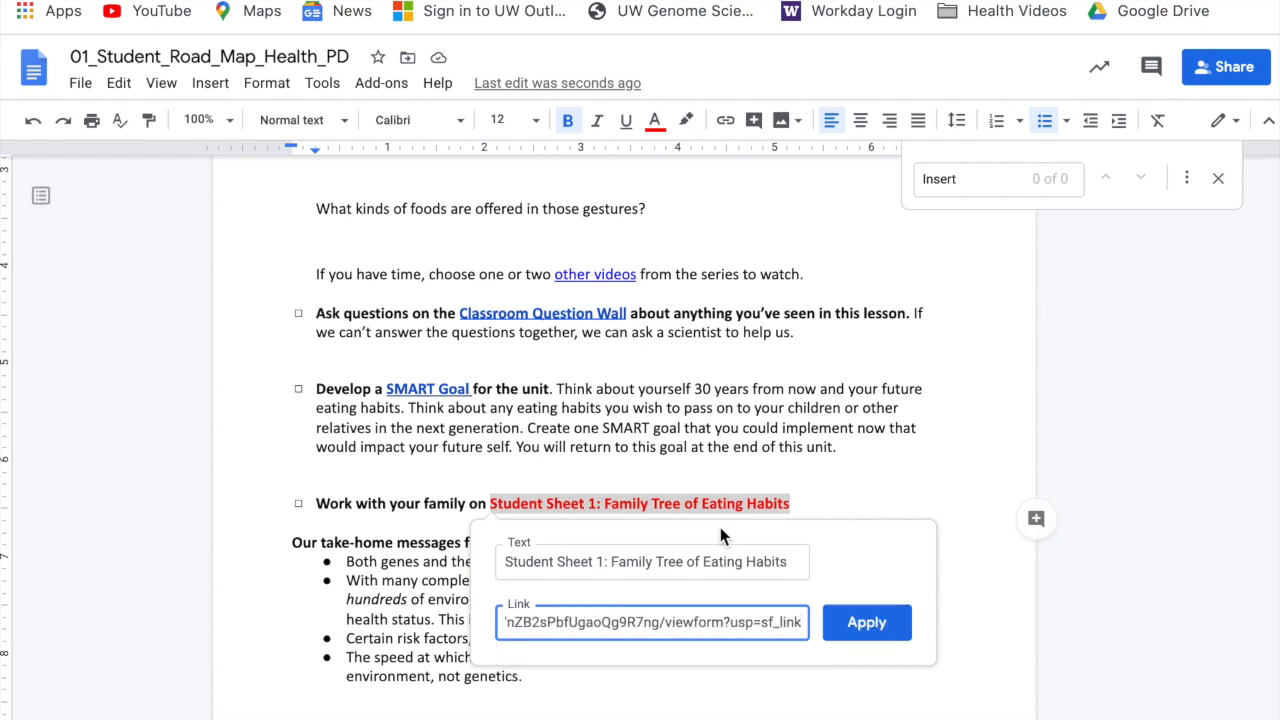
{"action": "left_click", "coordinate": [886, 624]}
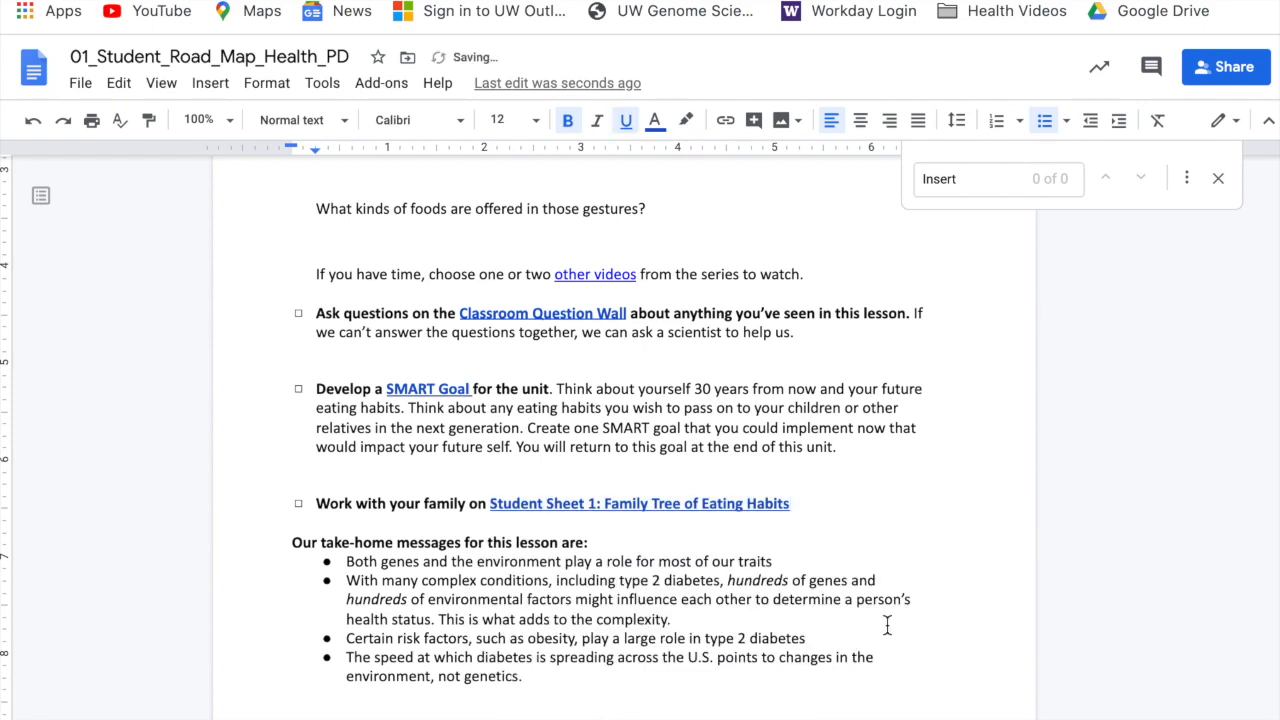
Look over the rest of the Lesson 1 road map, then return to the Drive folder and view its student road map files.
{"action": "scroll", "coordinate": [880, 640], "scroll_direction": "down", "scroll_amount": 1}
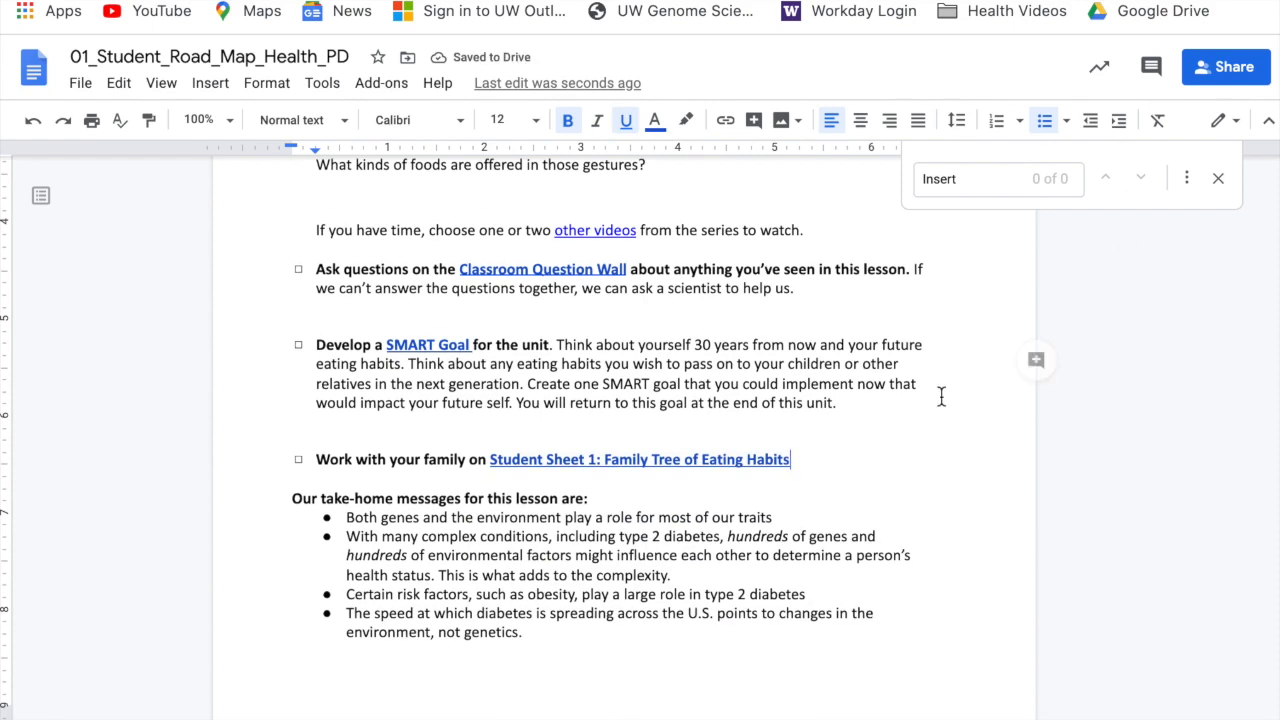
{"action": "scroll", "coordinate": [941, 397], "scroll_direction": "down", "scroll_amount": 10}
{"action": "scroll", "coordinate": [941, 397], "scroll_direction": "up", "scroll_amount": 15}
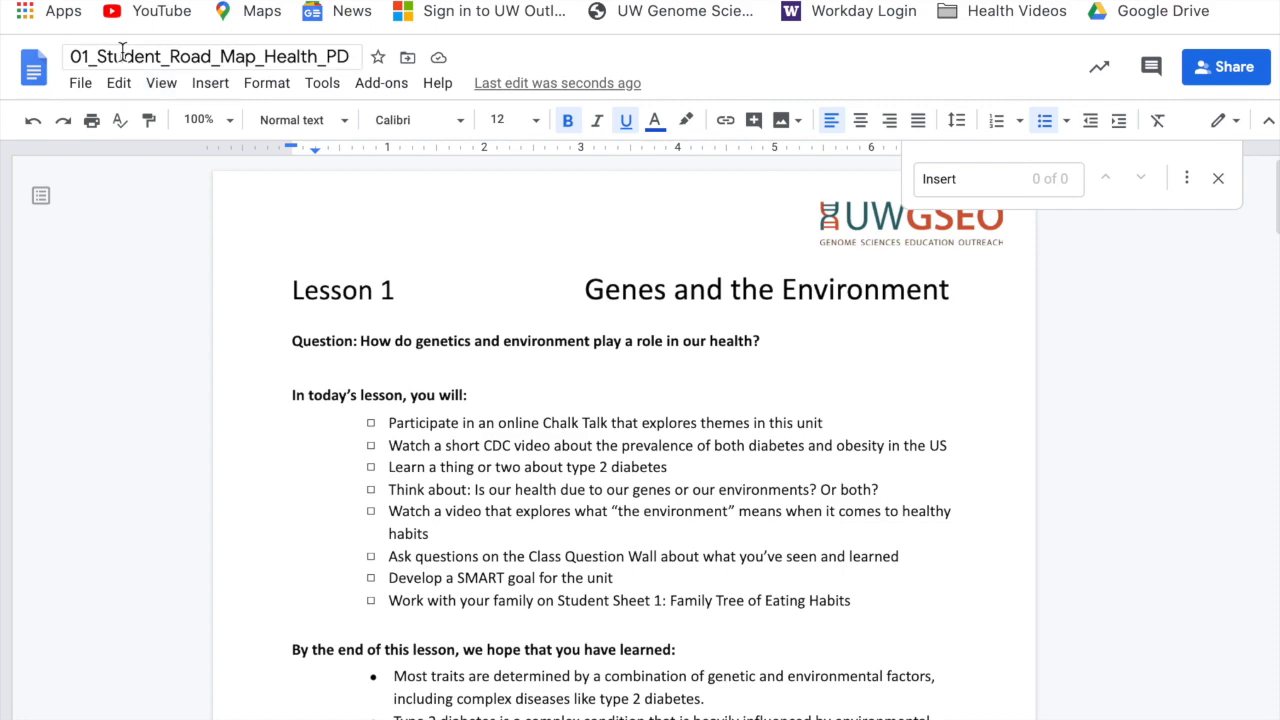
{"action": "key", "text": "ctrl+shift+Tab"}
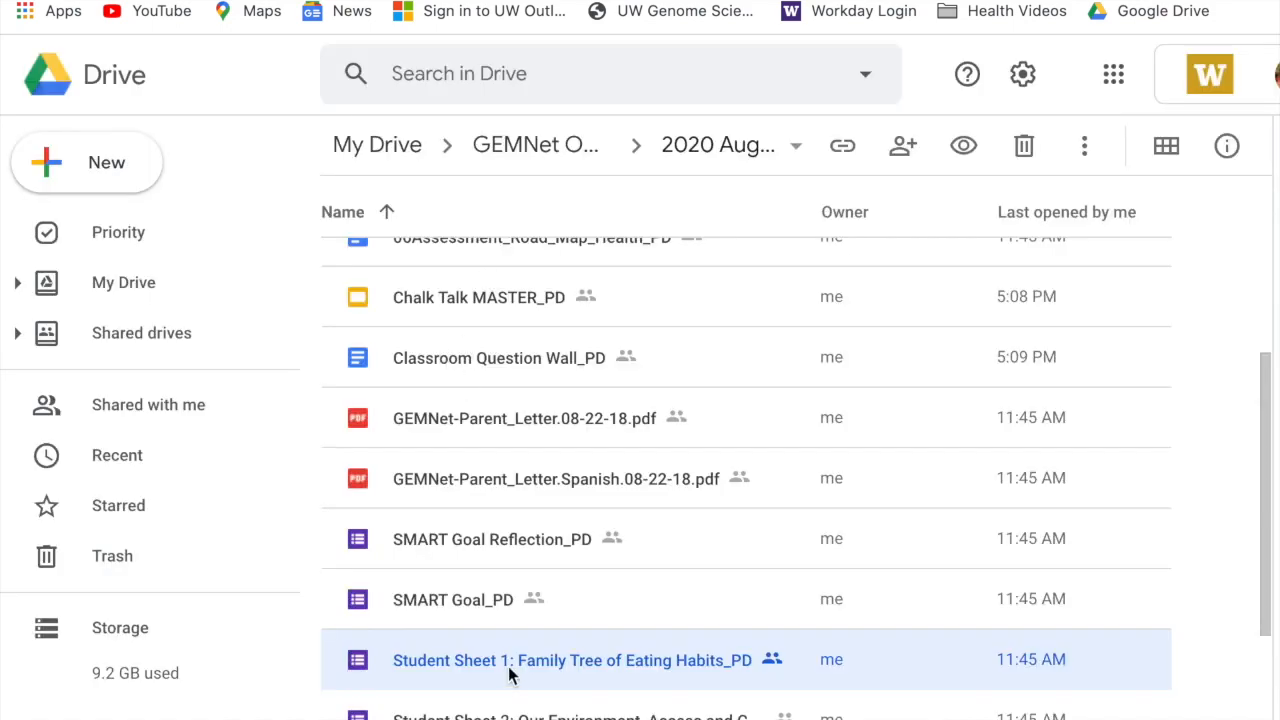
{"action": "scroll", "coordinate": [508, 676], "scroll_direction": "up", "scroll_amount": 4}
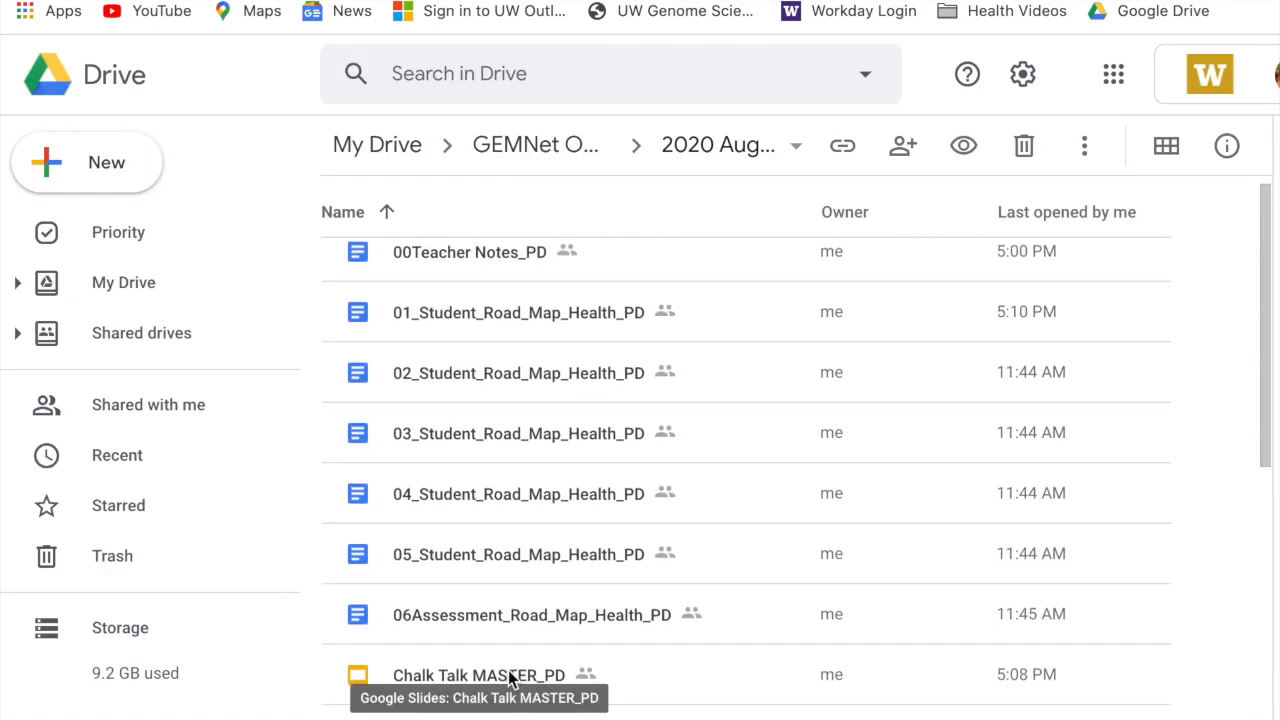